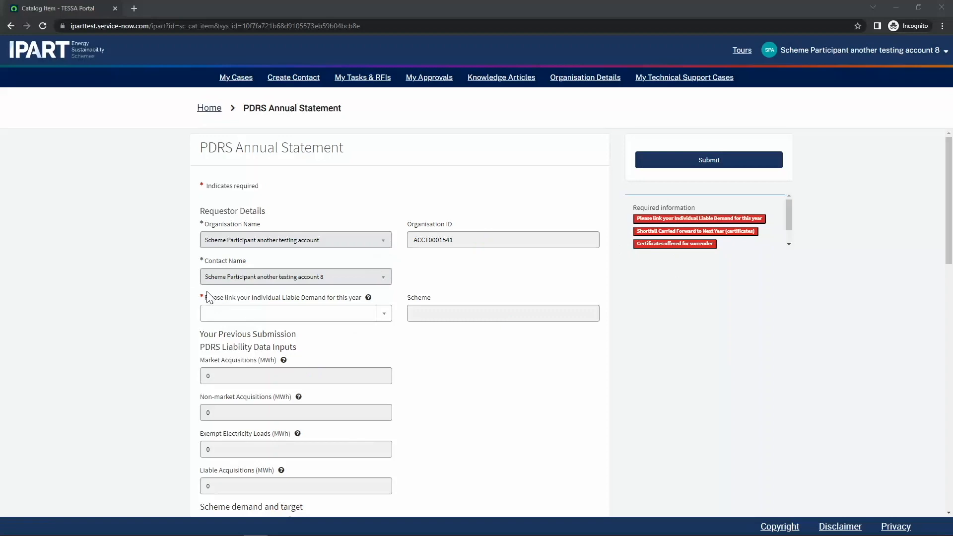
Link liable demand SP0000340 (PDRS 2023 441), filling previous submission values 432, 32 and 23 MWh.
mouse_move(367, 299)
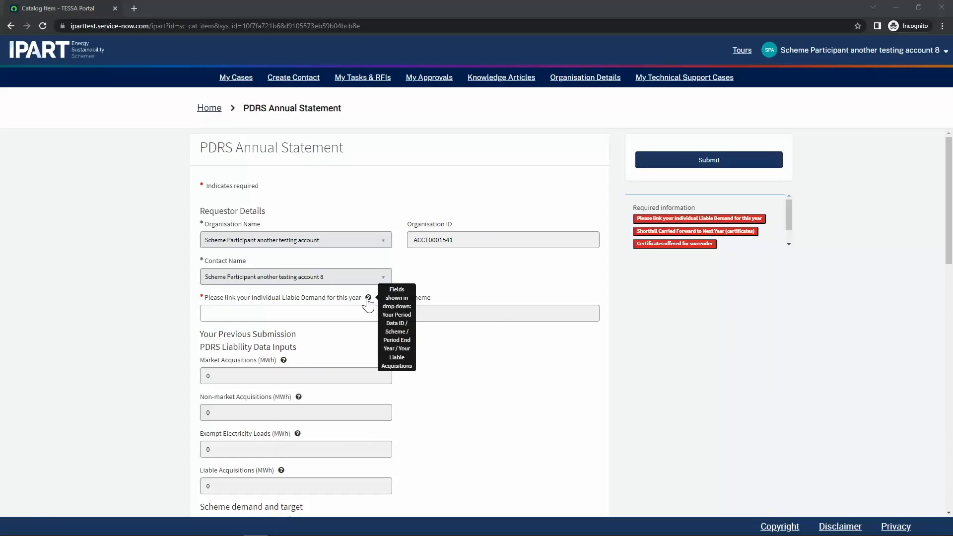
click(367, 298)
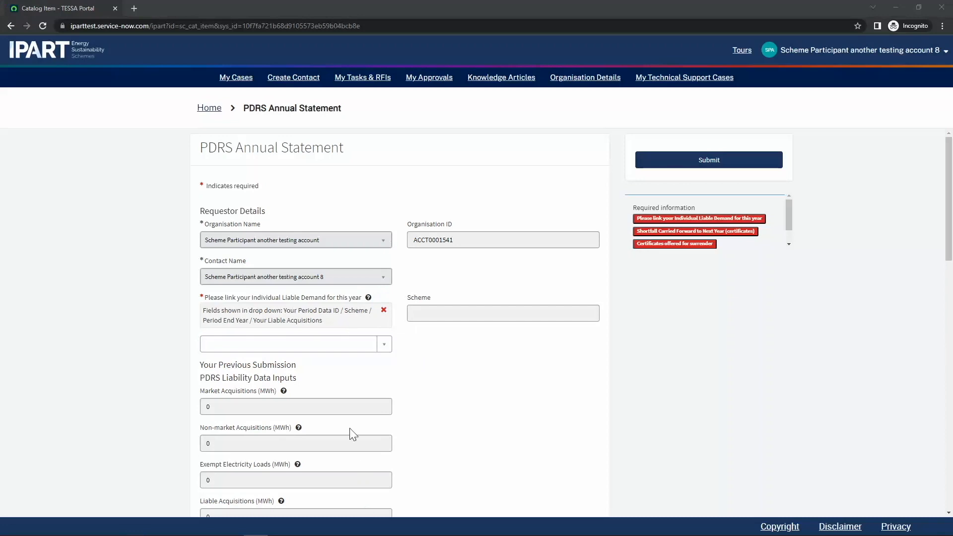
click(331, 346)
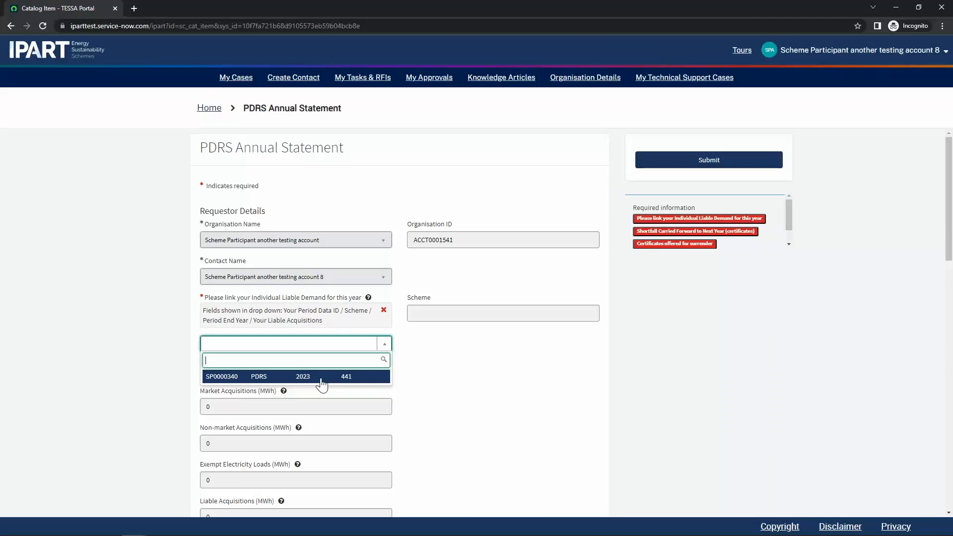
click(321, 378)
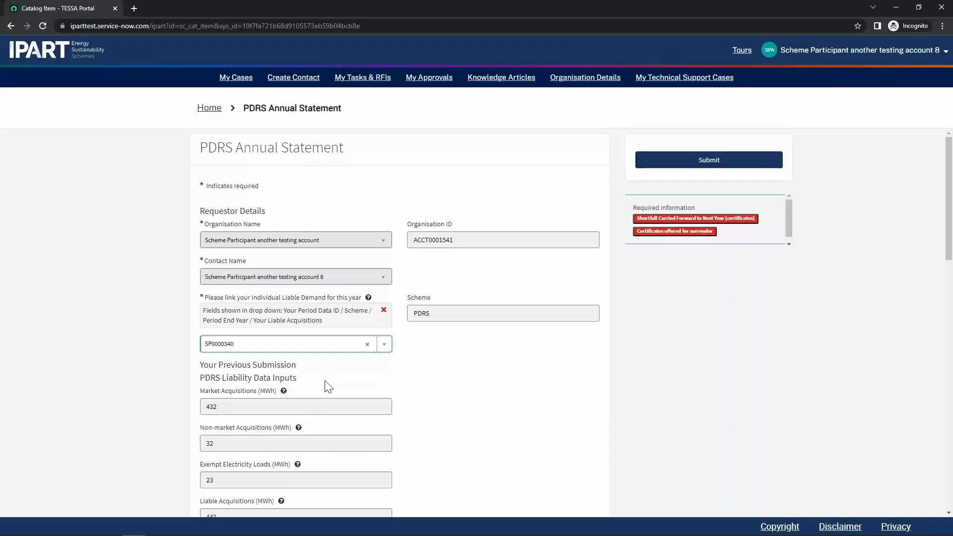
Enter 3,201 as shortfall carried forward and 12,806 certificates offered for surrender.
scroll(412, 374, down, 5)
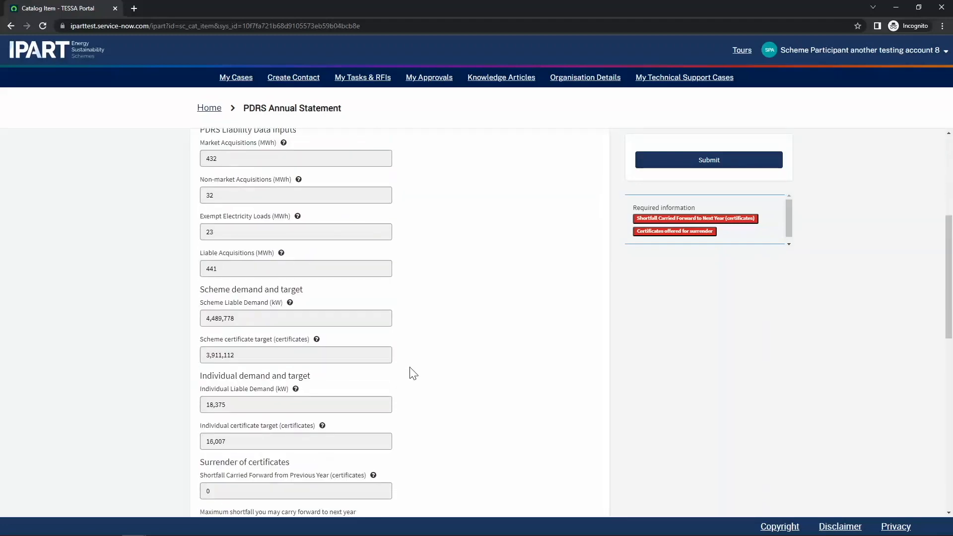
scroll(415, 373, down, 2)
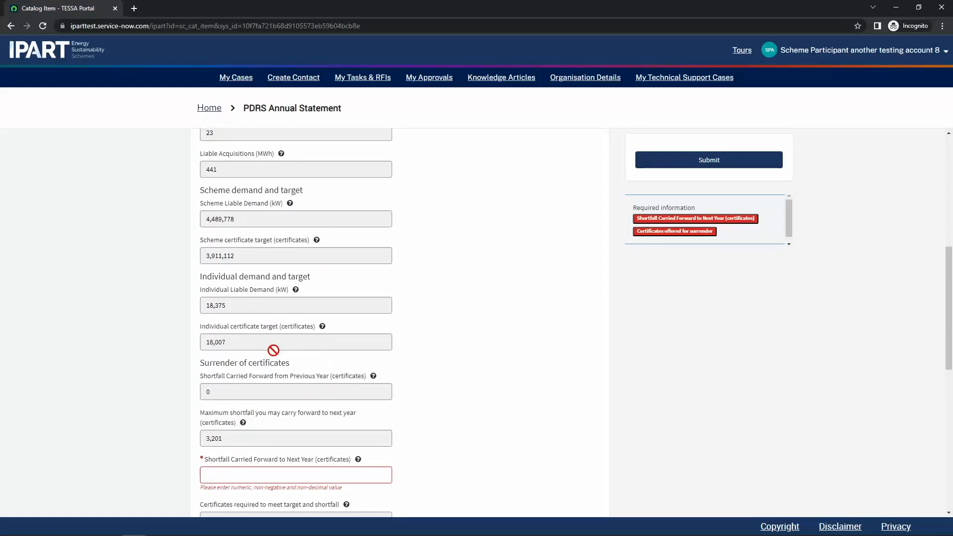
scroll(364, 379, down, 4)
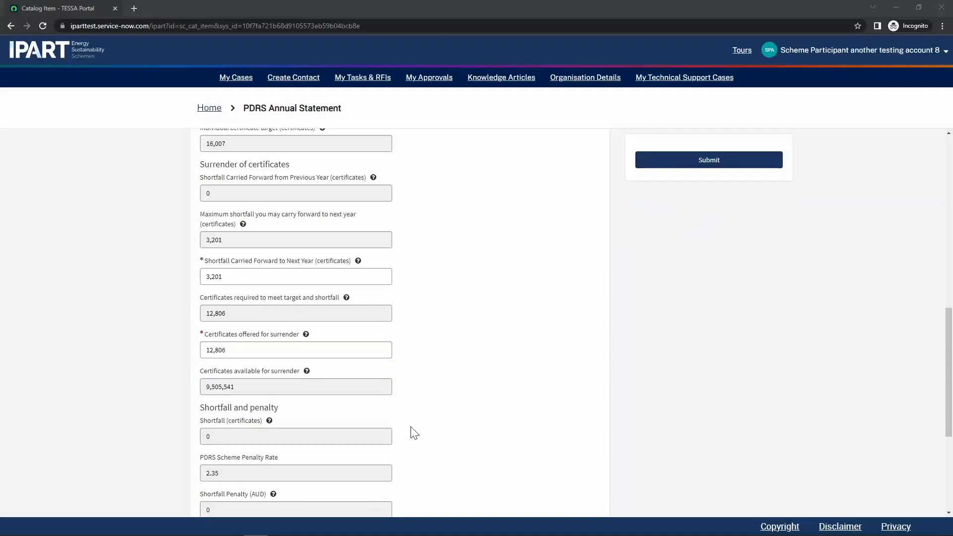
Lower certificates offered to 5,000 and review the 7,806 shortfall and 18,344.00 AUD penalty.
scroll(411, 432, down, 2)
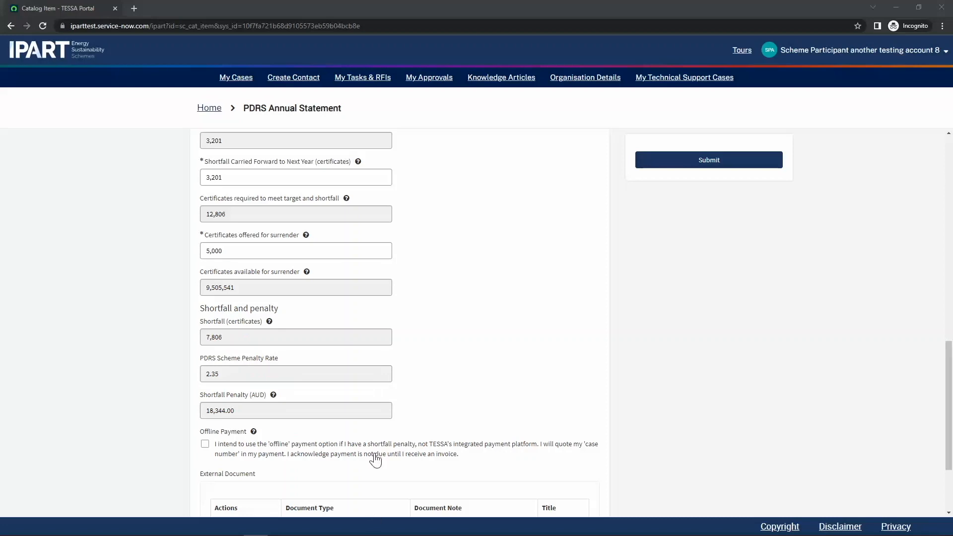
scroll(375, 461, down, 1)
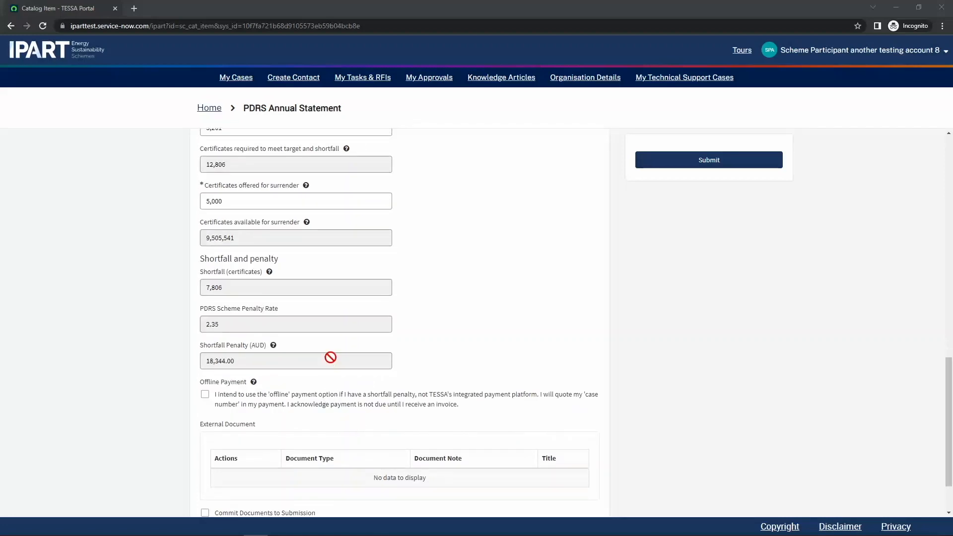
click(204, 395)
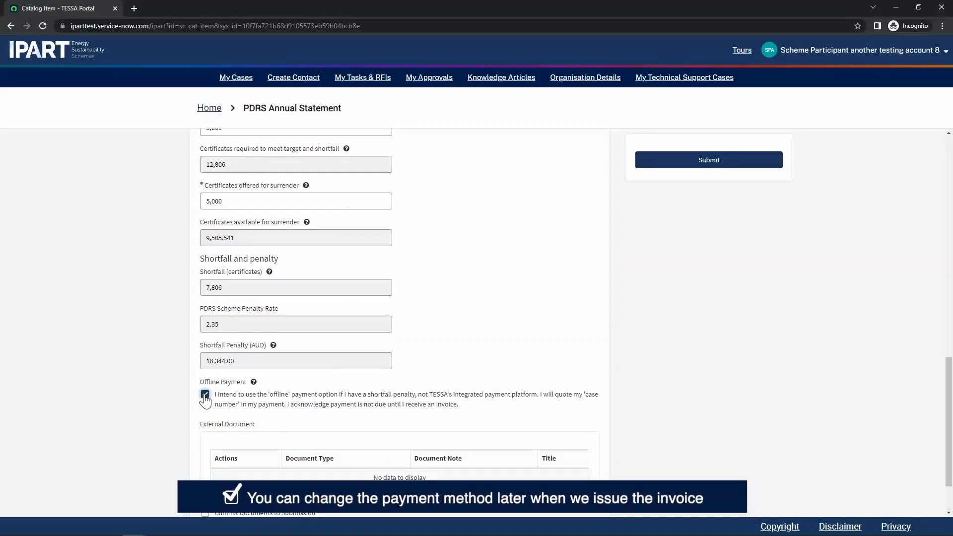
click(205, 395)
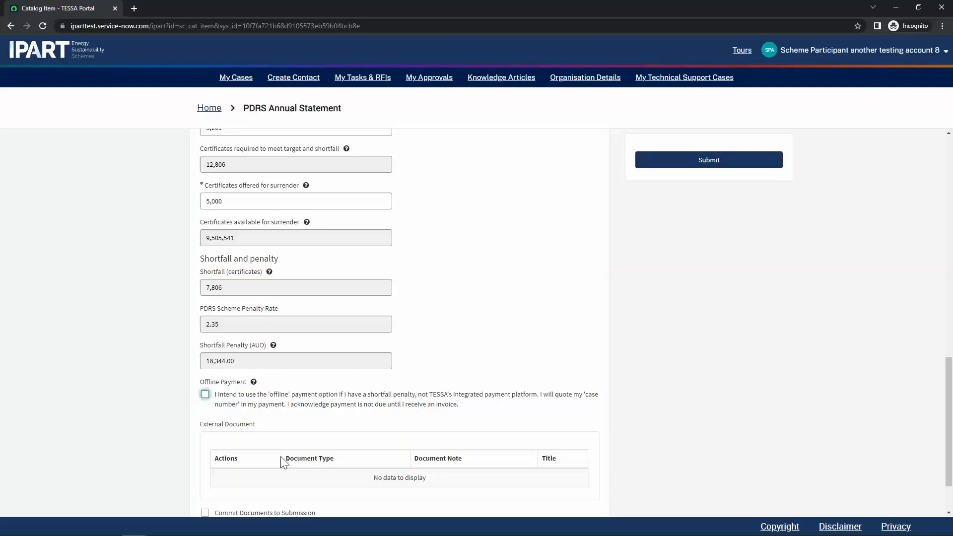
scroll(415, 466, down, 1)
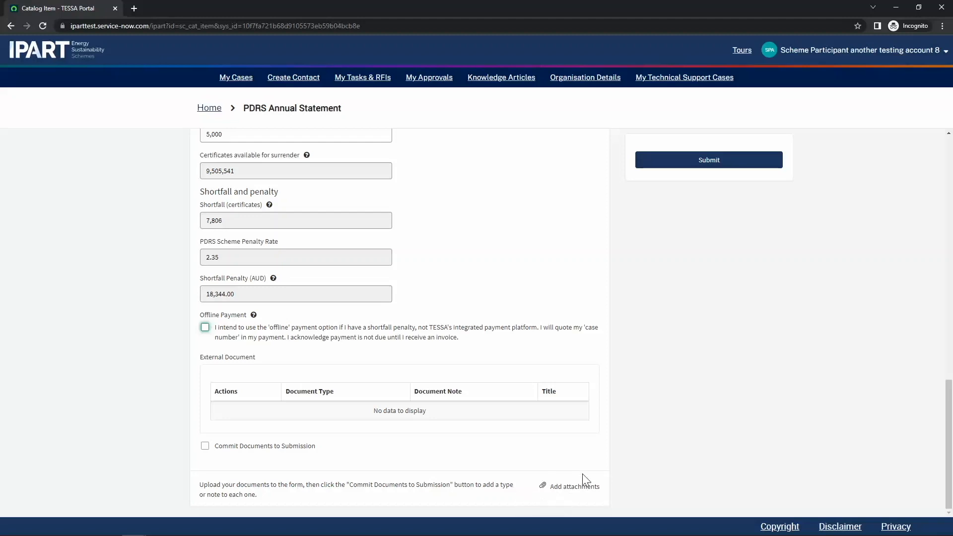
Attach both PDFs and type other supporting document.pdf as SPL - Other supporting documents with a note.
click(575, 491)
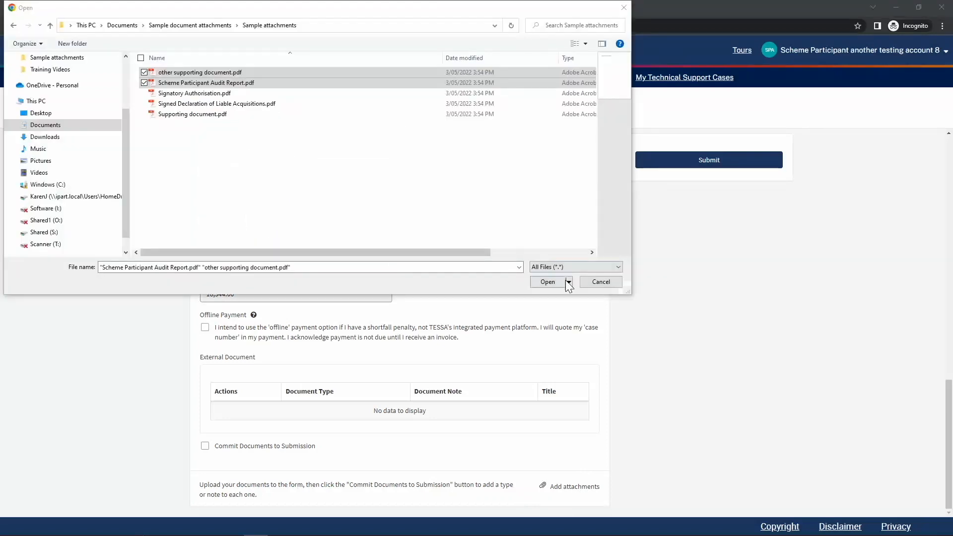
click(548, 281)
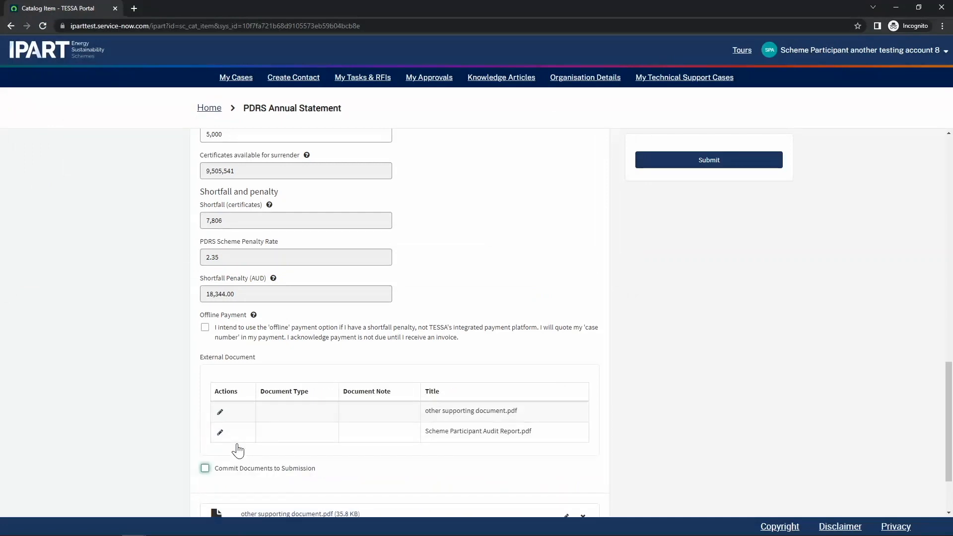
click(221, 413)
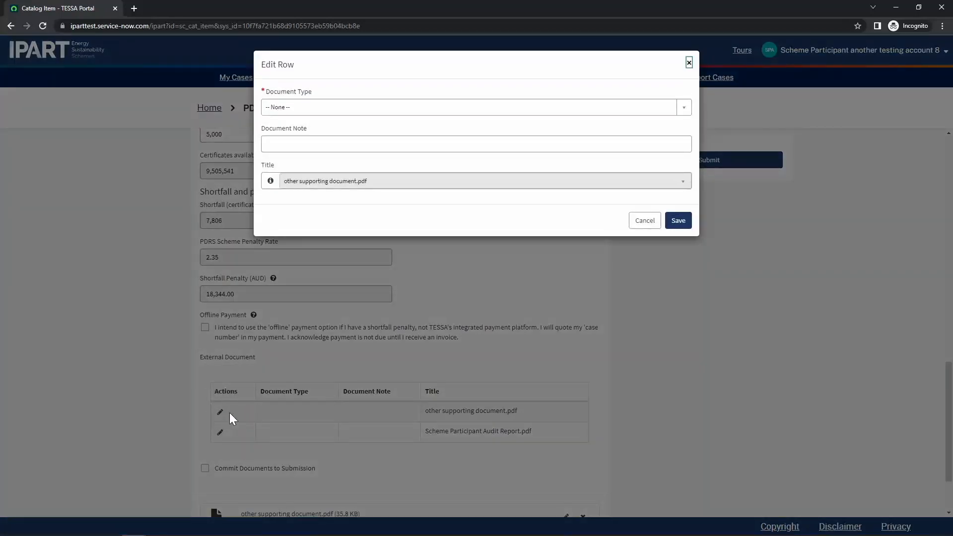
click(395, 108)
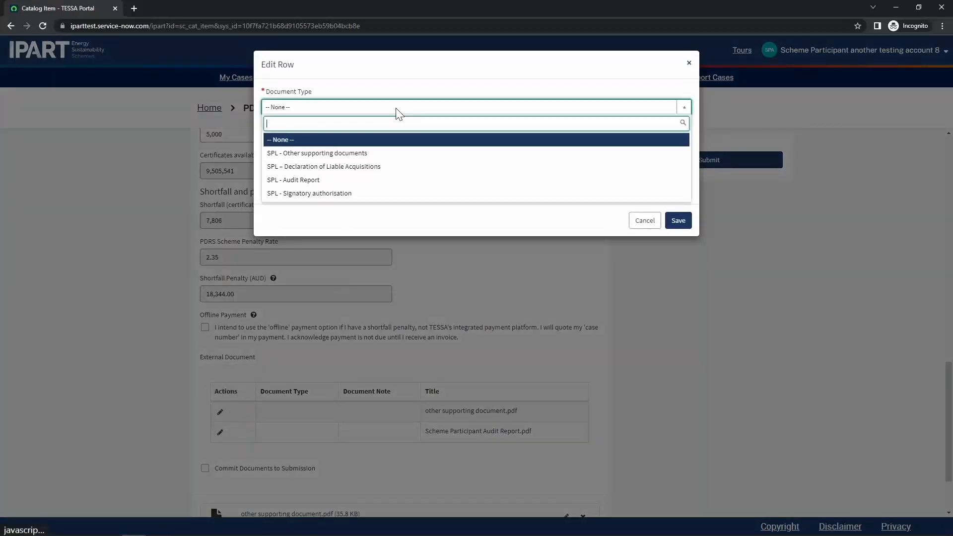
click(337, 154)
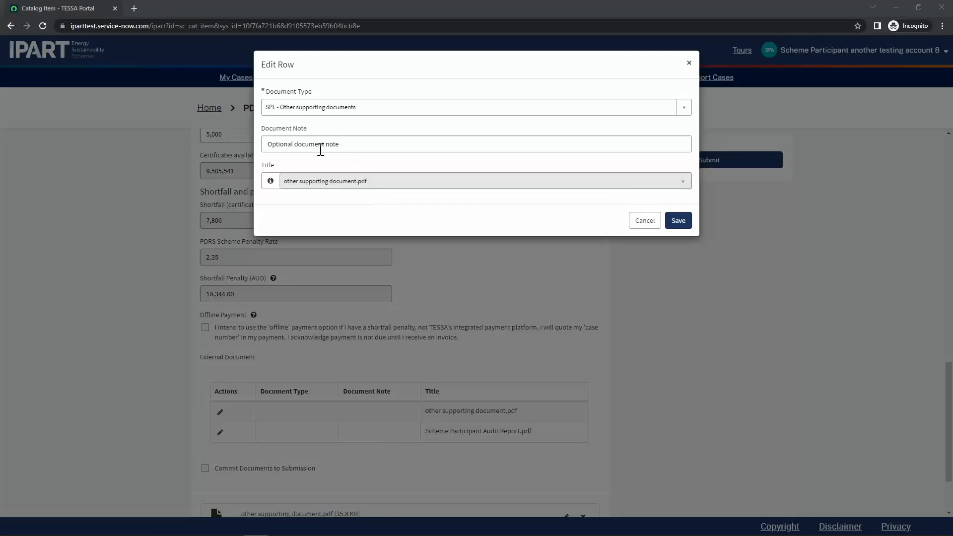
click(678, 221)
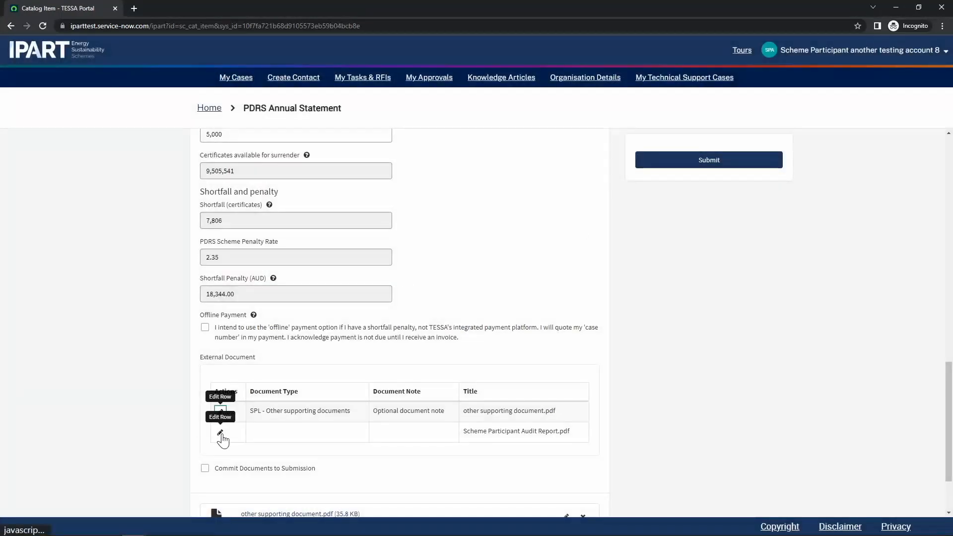
Set Scheme Participant Audit Report.pdf's document type to SPL - Audit Report.
click(220, 433)
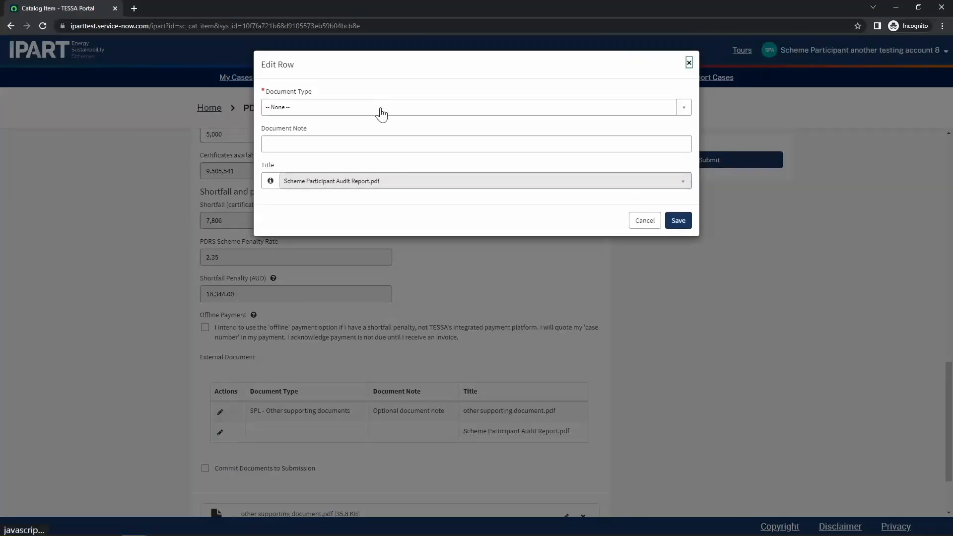
click(381, 113)
click(326, 180)
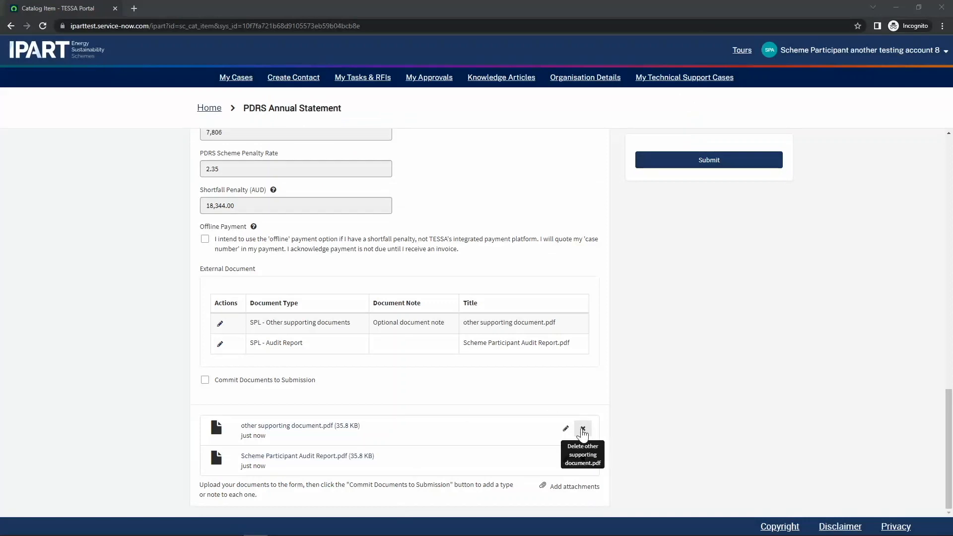
Replace the extra supporting document with Supporting document.pdf and submit the annual statement.
click(582, 430)
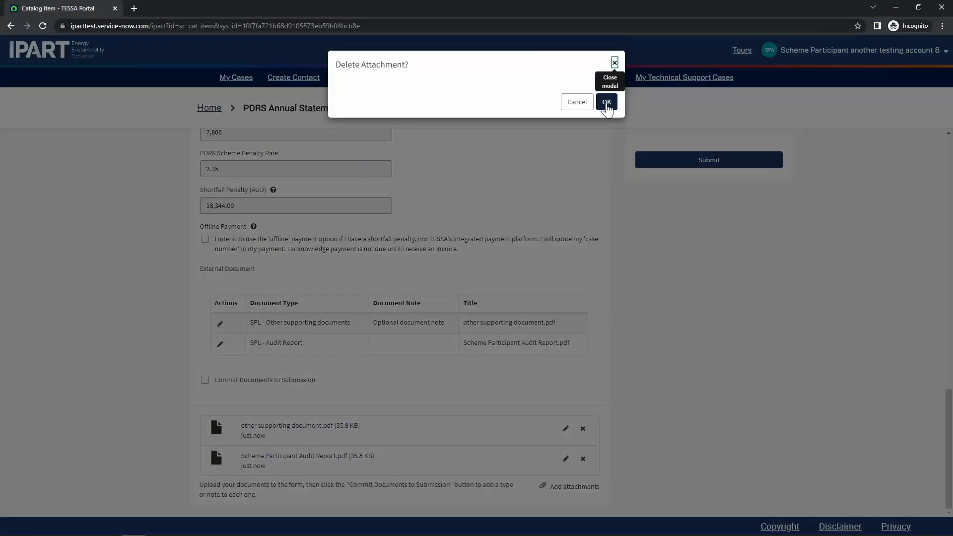
click(606, 103)
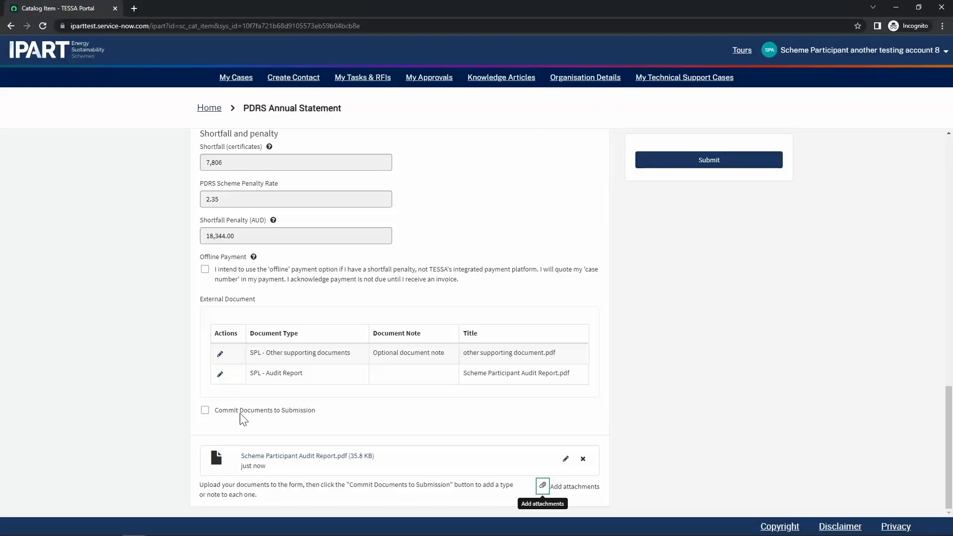
click(241, 412)
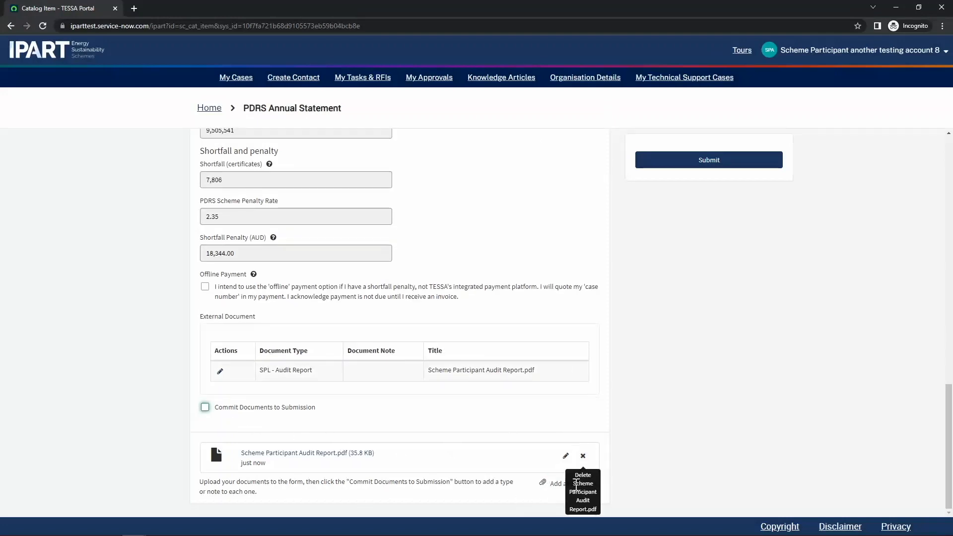
click(569, 489)
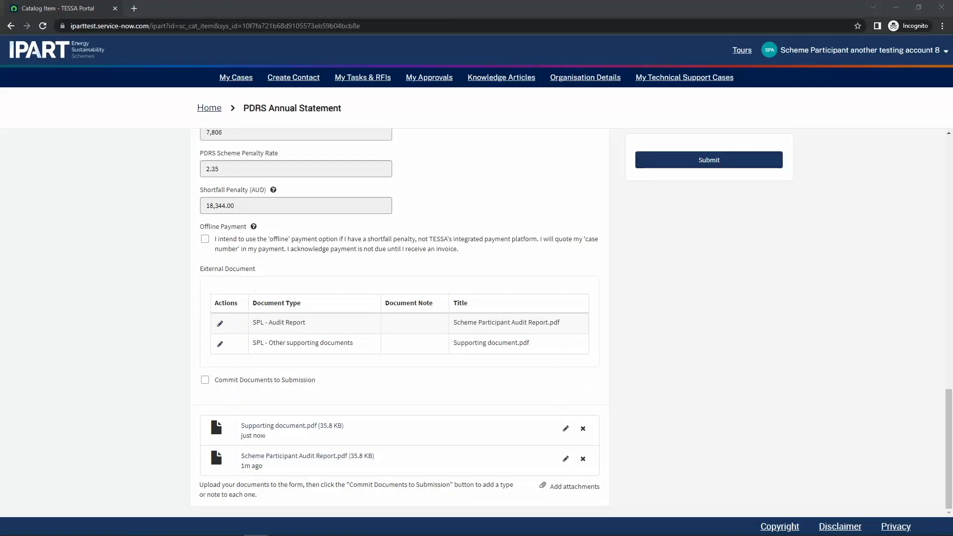
click(729, 162)
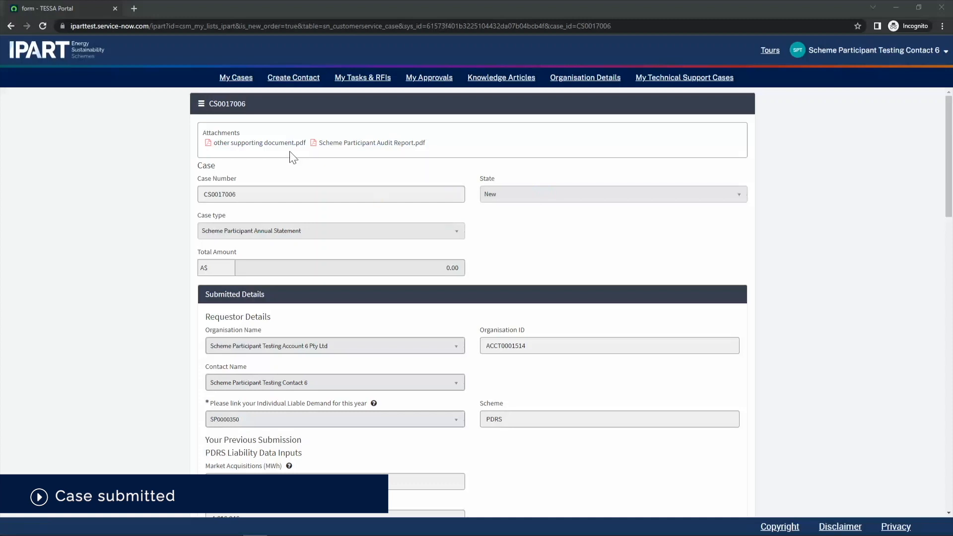
View the case's Certificate Batches (one active 2023 PRC batch, 400,937 certificates), then return home.
scroll(387, 275, down, 2)
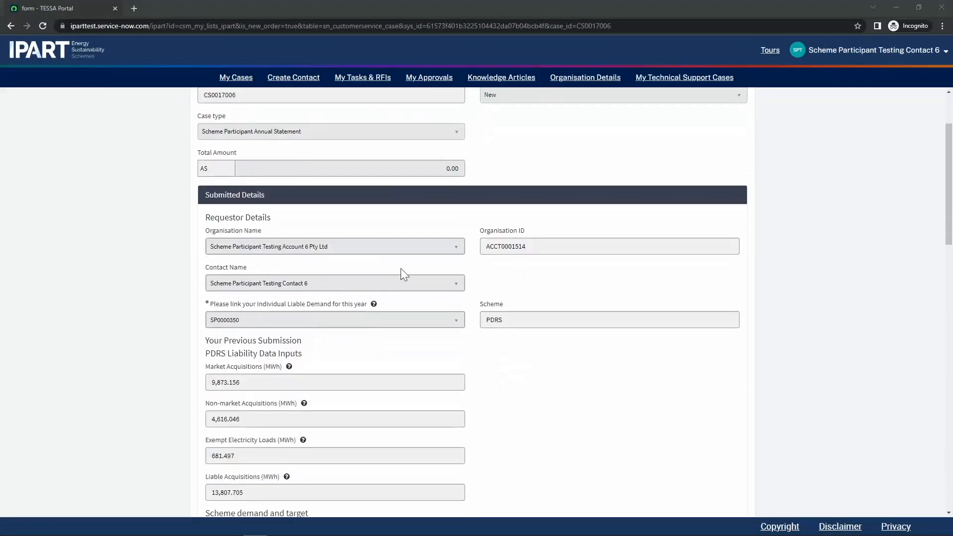
scroll(423, 374, down, 1)
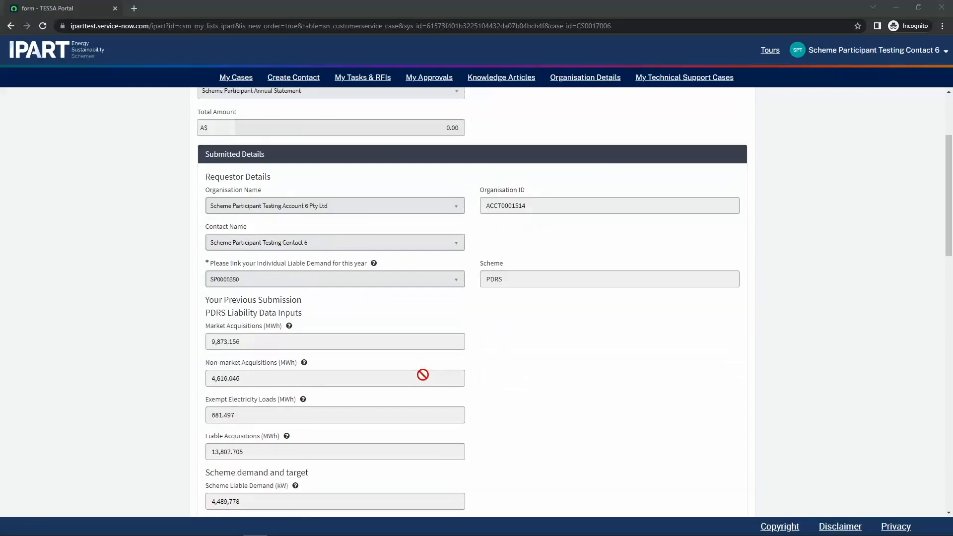
scroll(423, 374, down, 2)
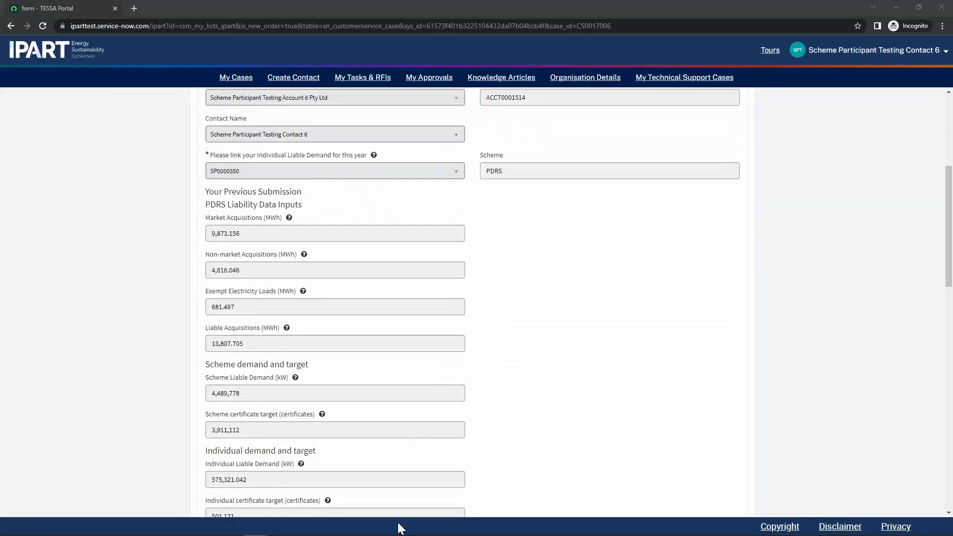
scroll(360, 362, up, 3)
scroll(359, 361, down, 3)
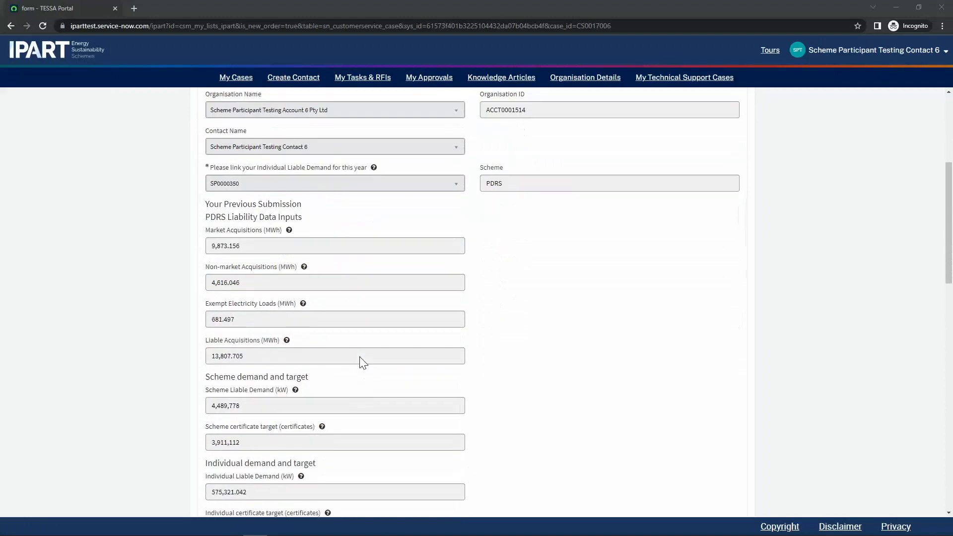
scroll(362, 354, down, 4)
scroll(361, 354, down, 4)
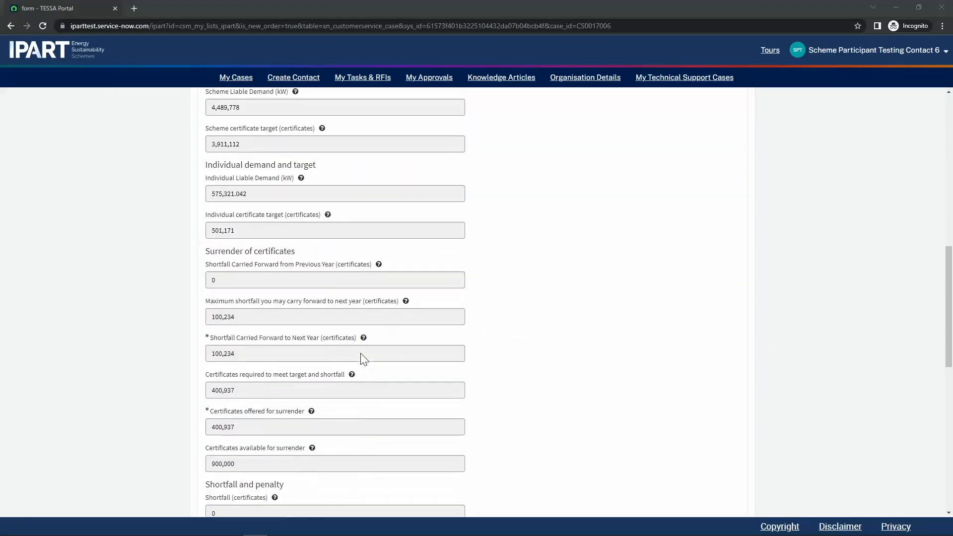
scroll(362, 357, down, 8)
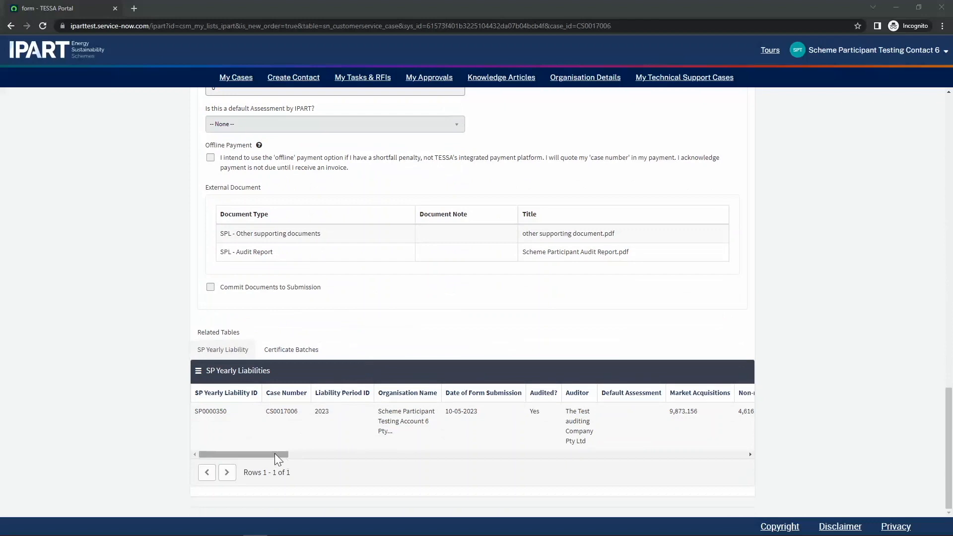
click(286, 350)
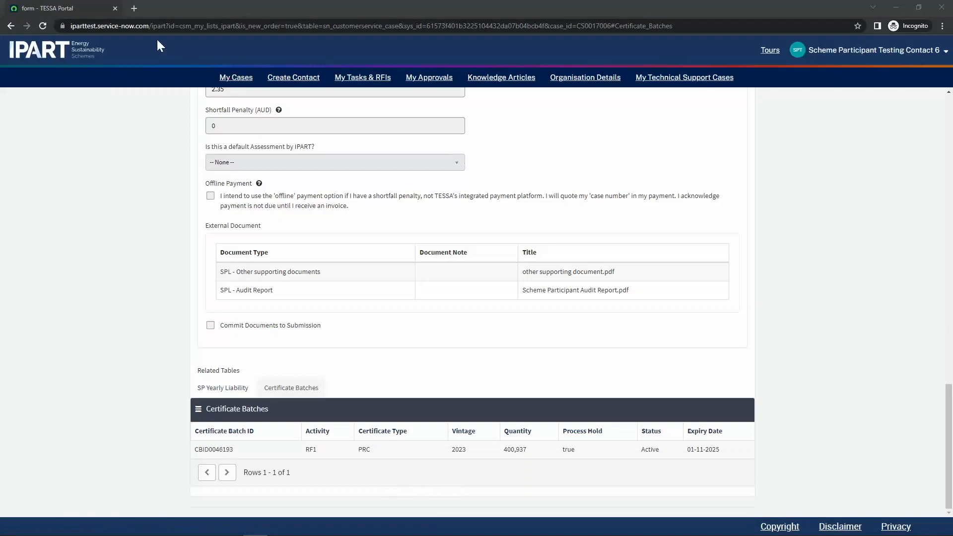
click(43, 50)
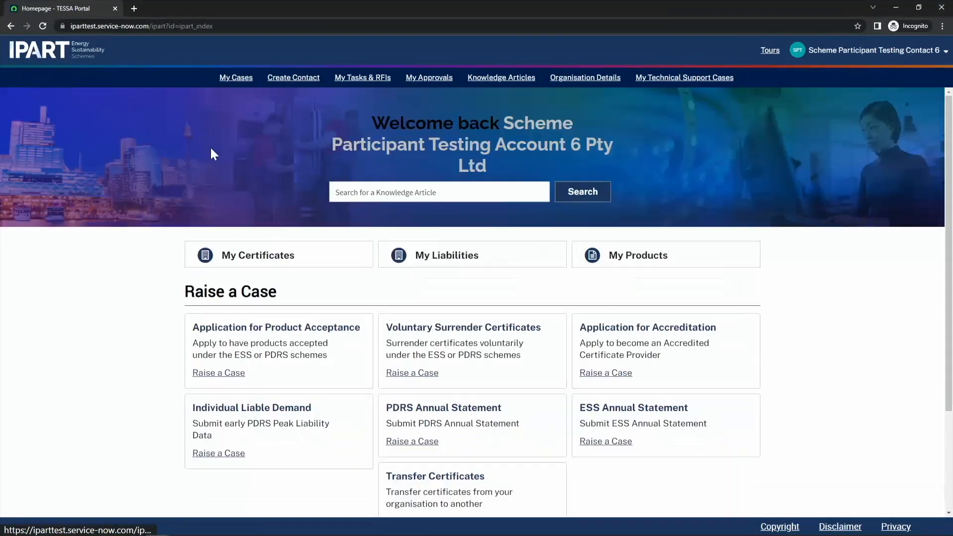
Find case CS0017006 under Scheme Participant Liabilities in My Cases by keyword search and open it.
click(237, 78)
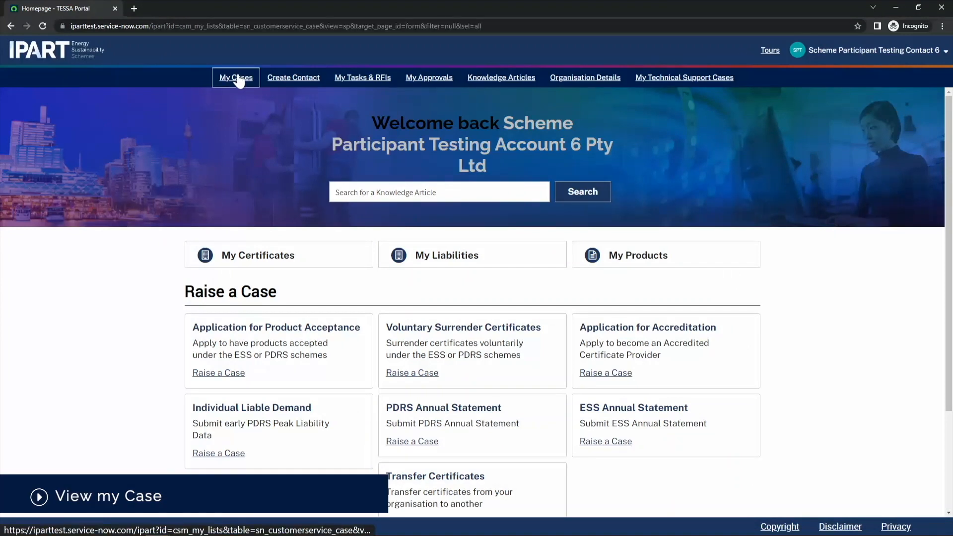
click(268, 368)
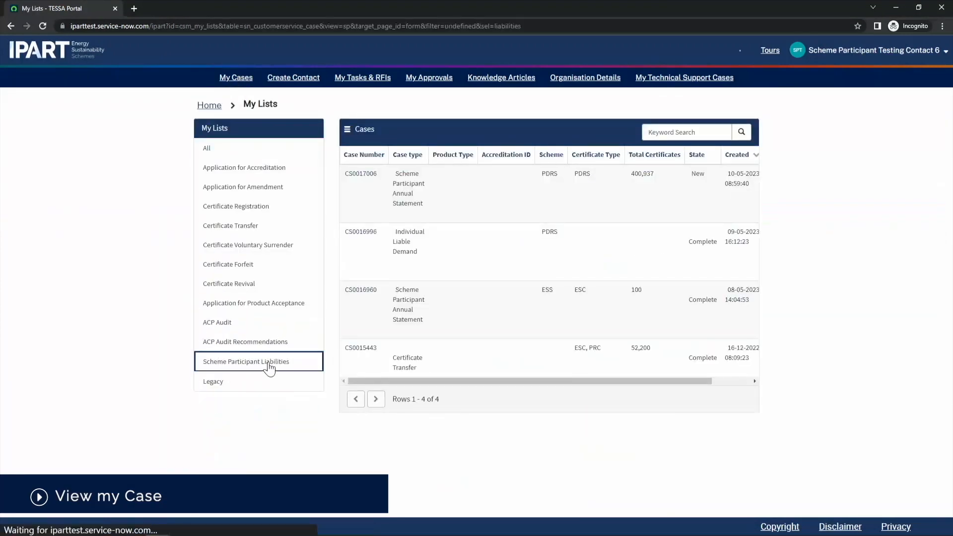
click(473, 197)
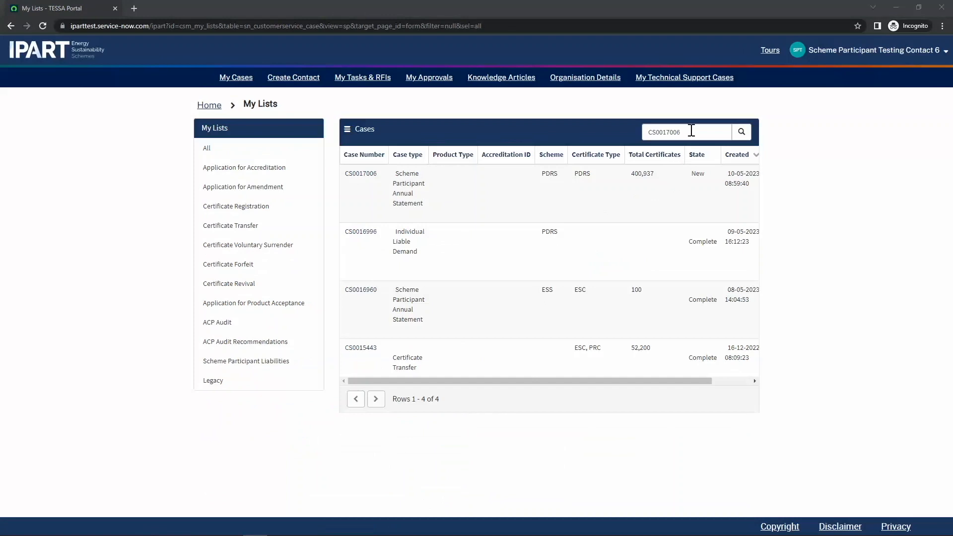
click(742, 132)
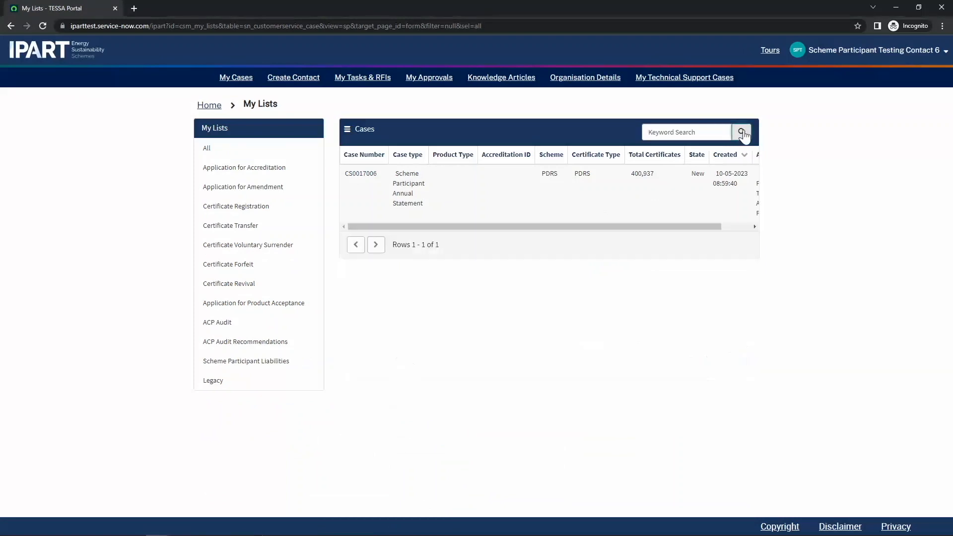
click(557, 203)
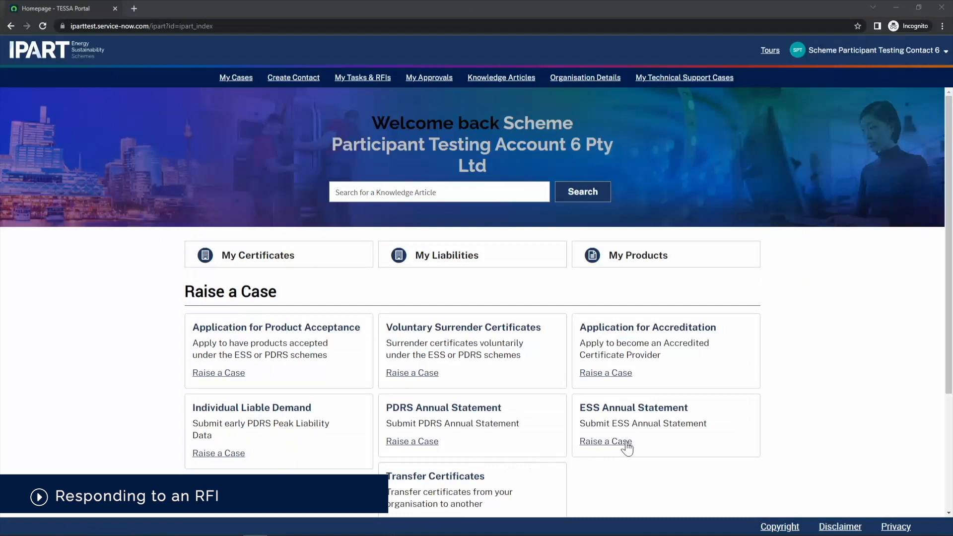
Open RFI0010201 for case CS0017006 from the task list and begin the response.
scroll(627, 448, down, 1)
scroll(627, 448, down, 3)
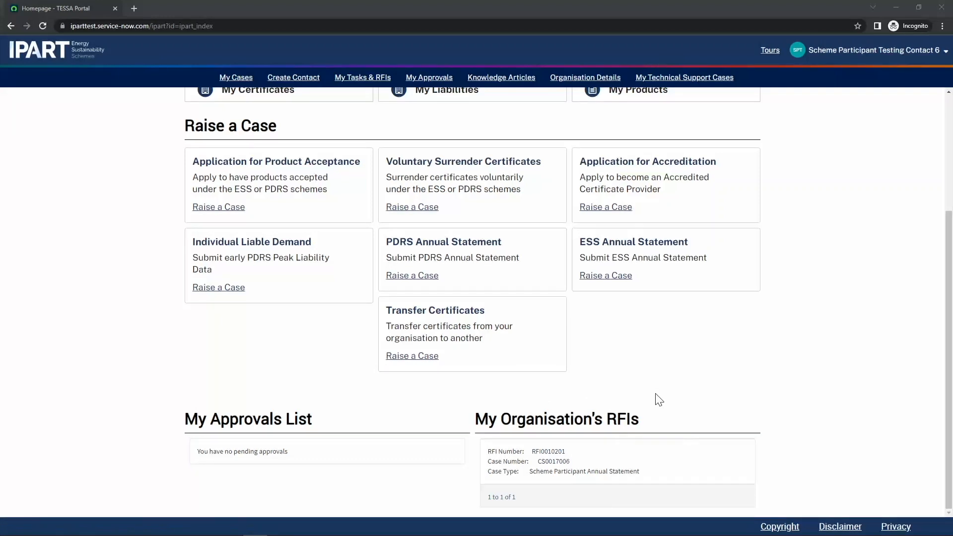
click(547, 453)
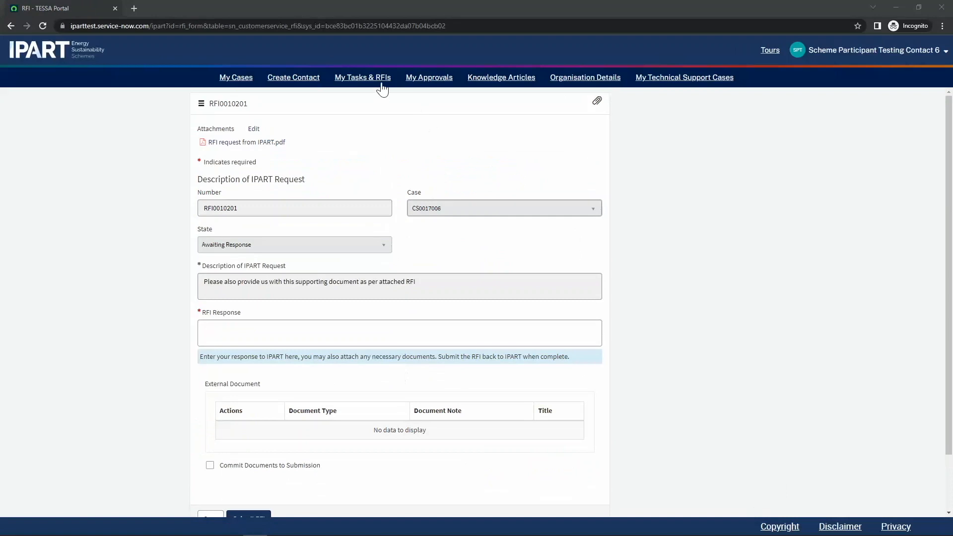
click(368, 79)
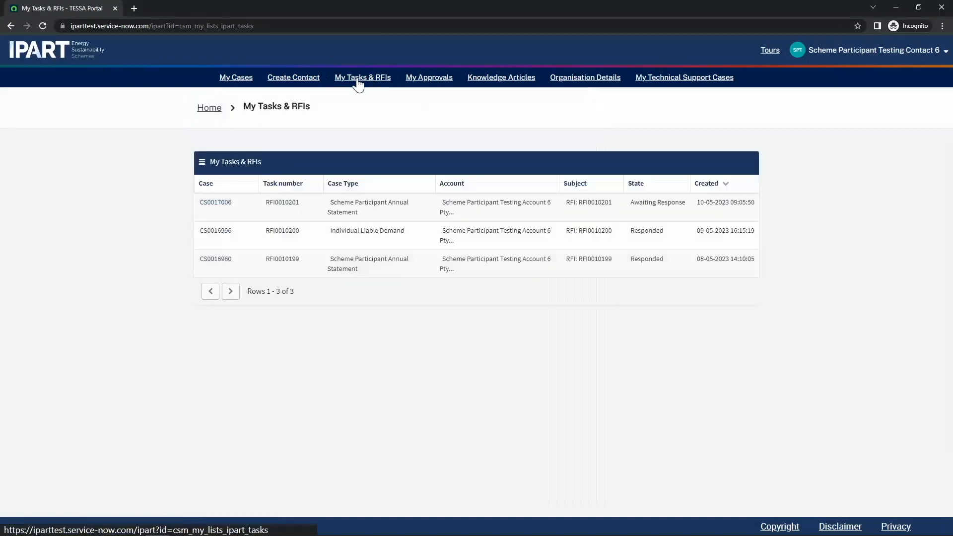
click(411, 210)
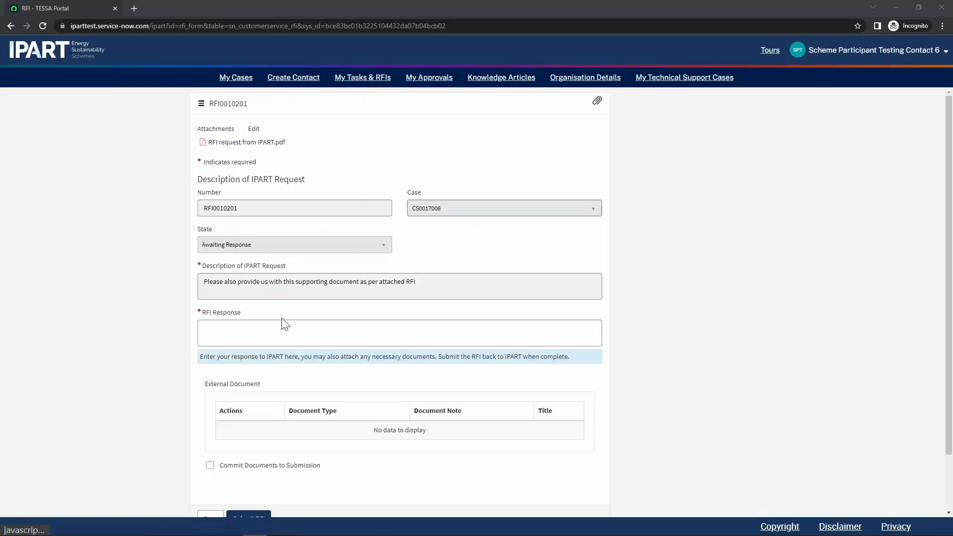
click(272, 338)
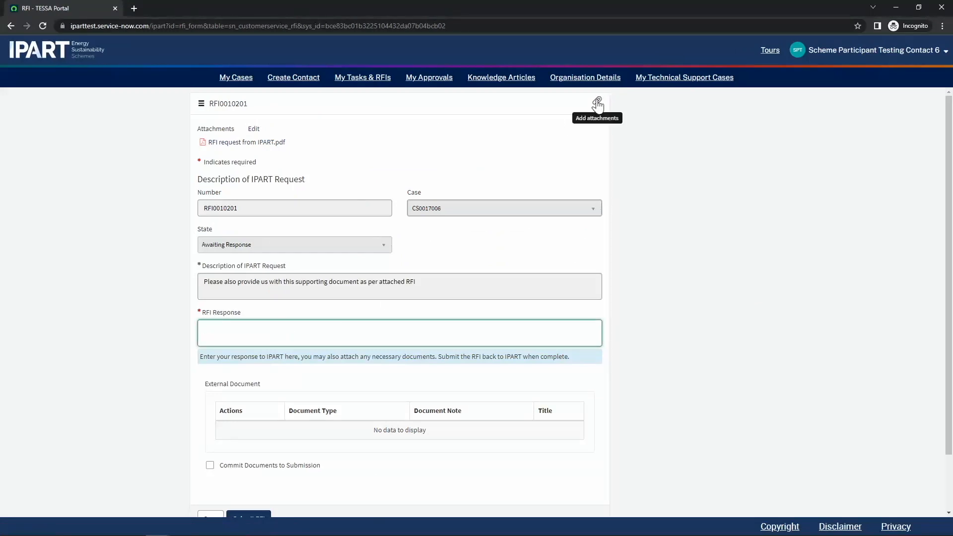
Consult the TESSA Guides 'Responding to an RFI' article and submit the RFI response.
click(484, 80)
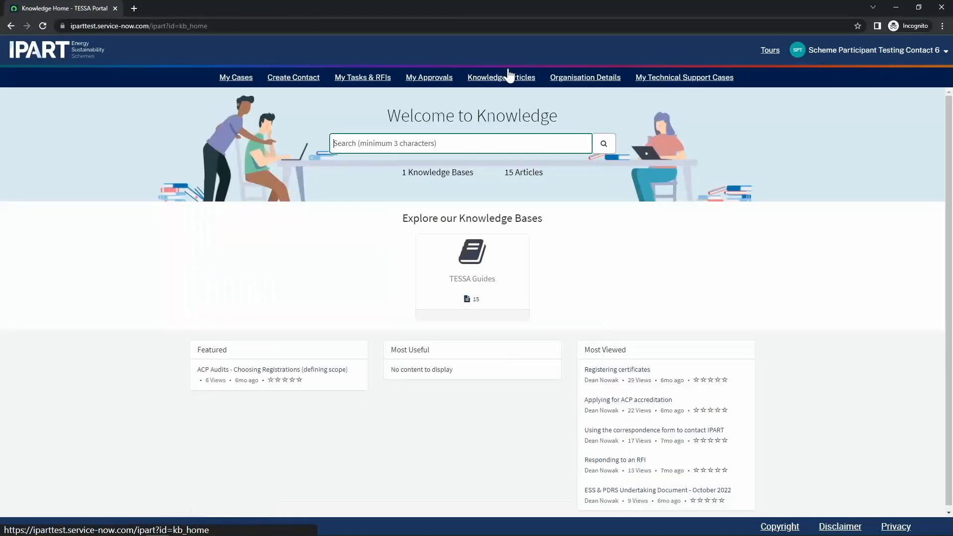
click(475, 253)
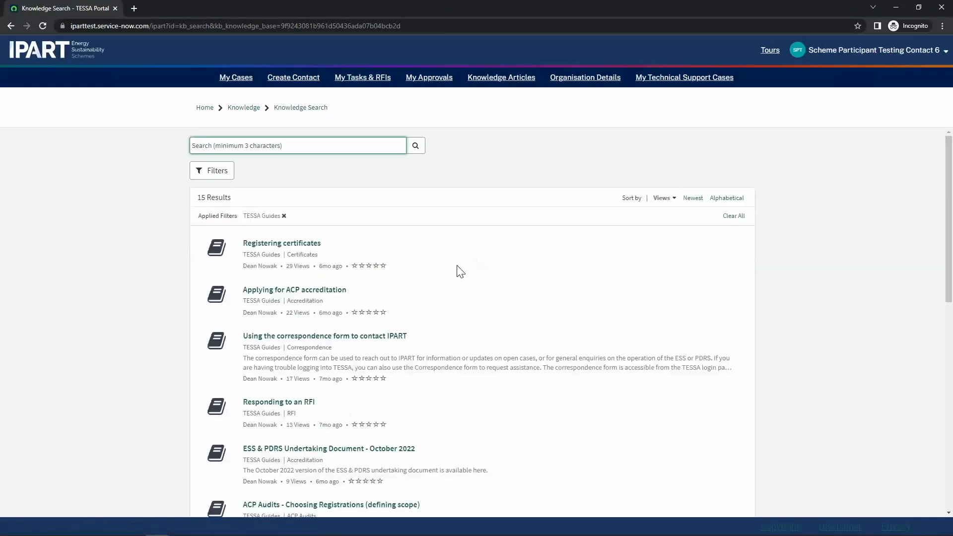
click(295, 402)
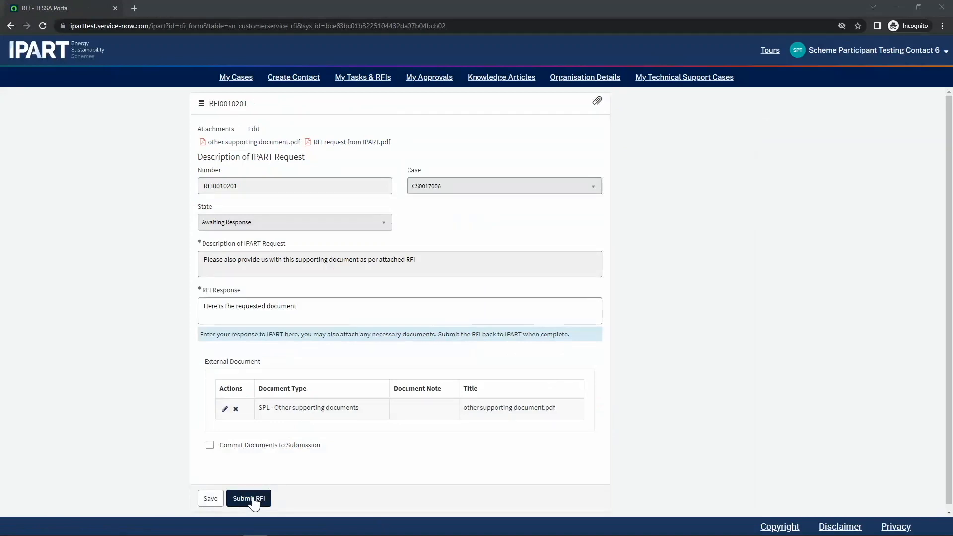
click(254, 502)
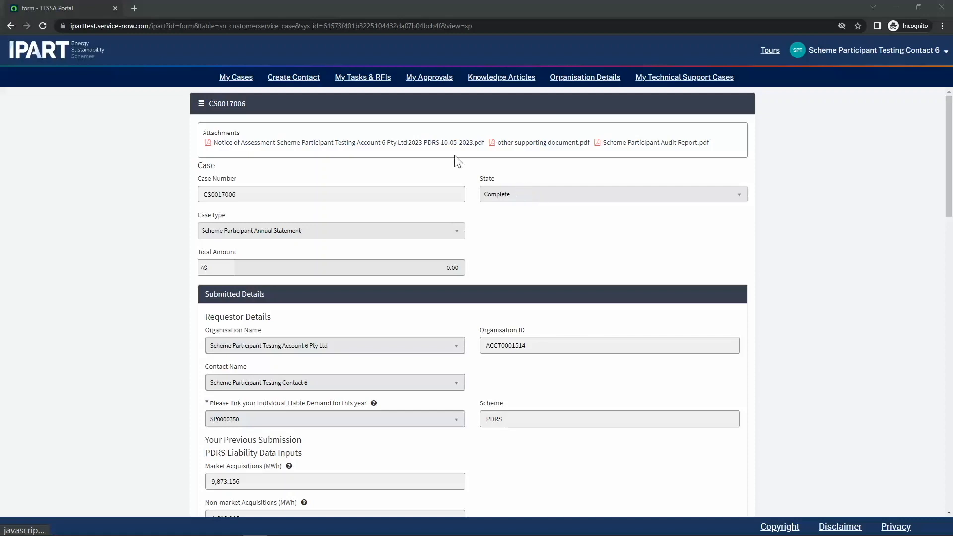
Download and read the Notice of Assessment PDF from case CS0017006, then return home.
click(235, 78)
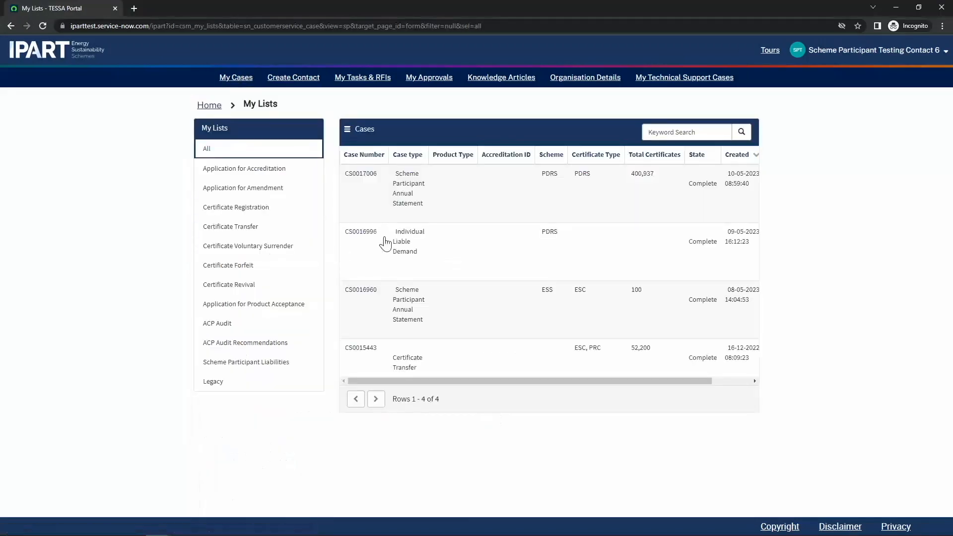
click(484, 191)
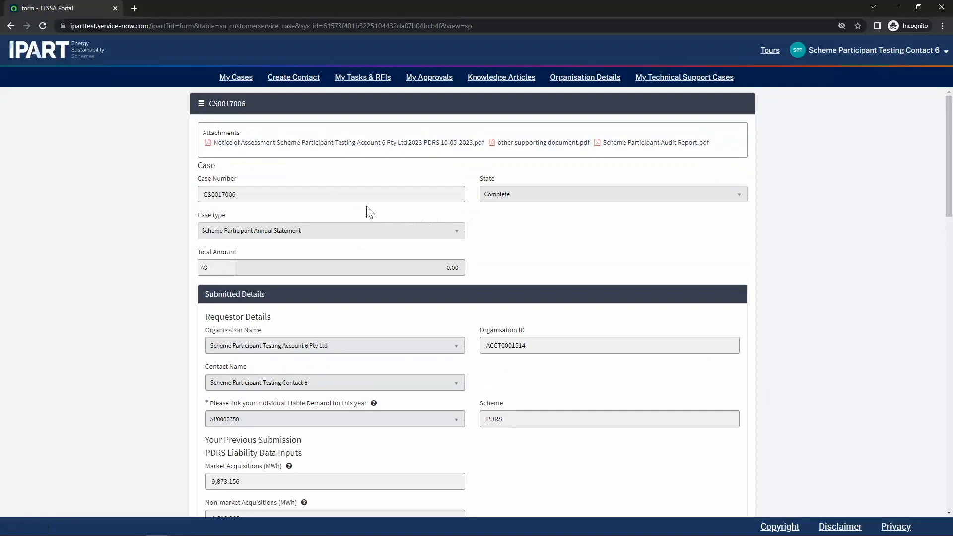
click(335, 148)
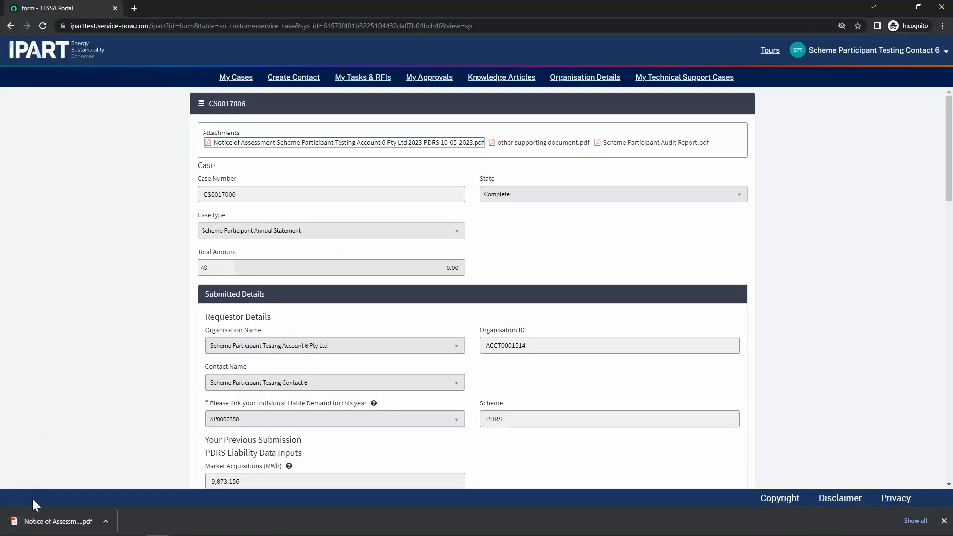
click(63, 516)
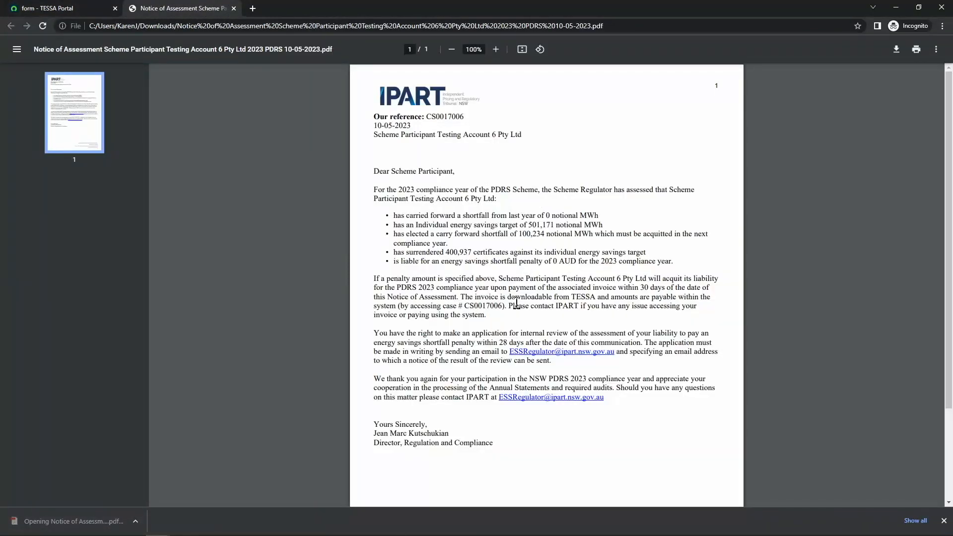
key(ctrl+w)
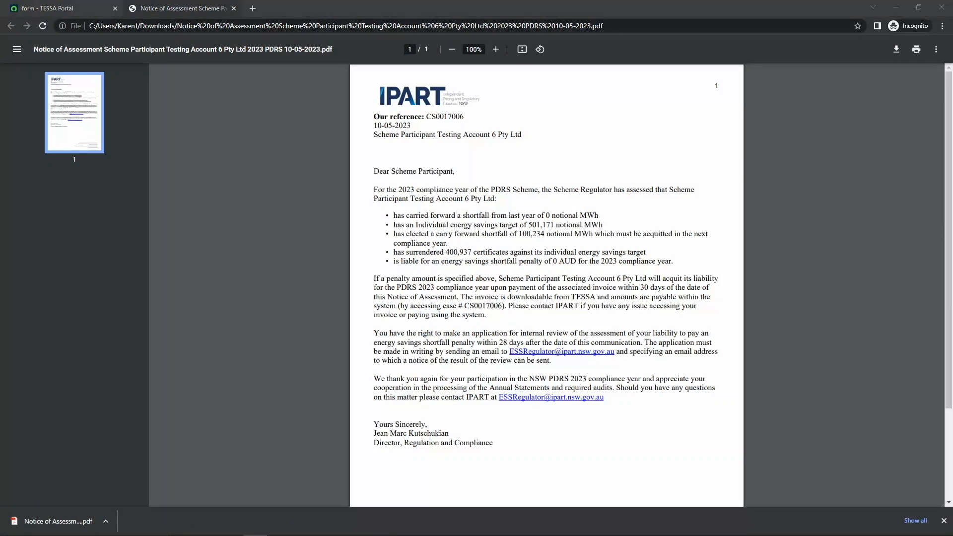
click(29, 55)
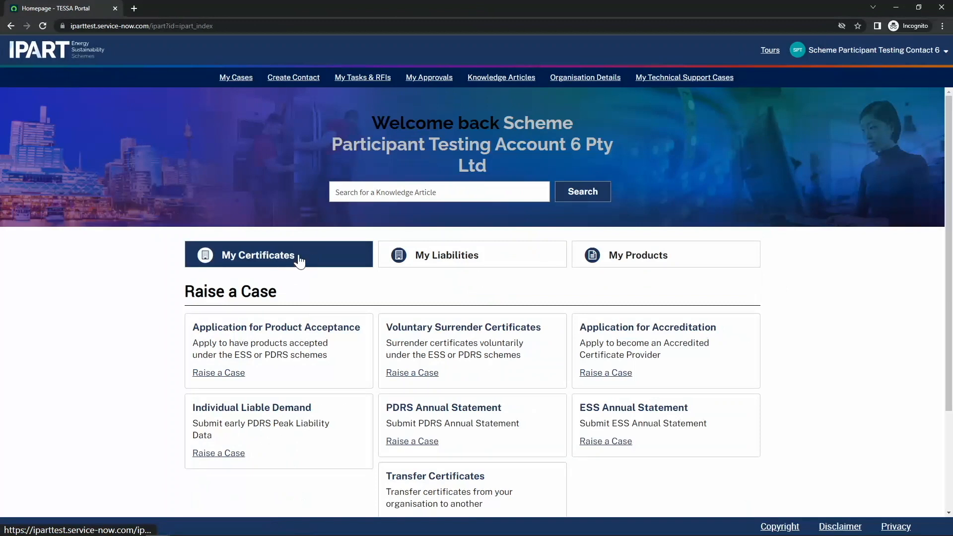
Review certificates and ESS/PDRS liability history, then open case CS0017007 (Payment, A$2,201.00).
click(299, 261)
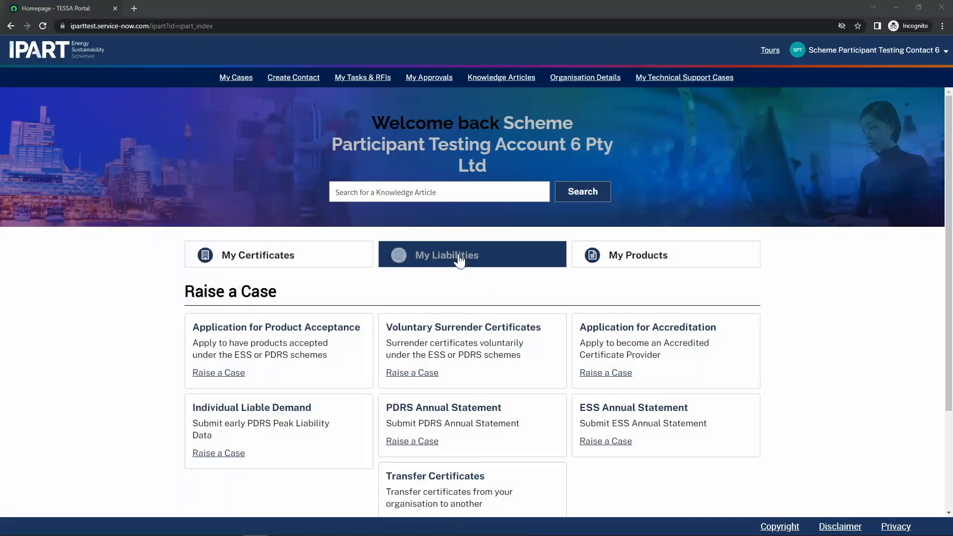
click(457, 257)
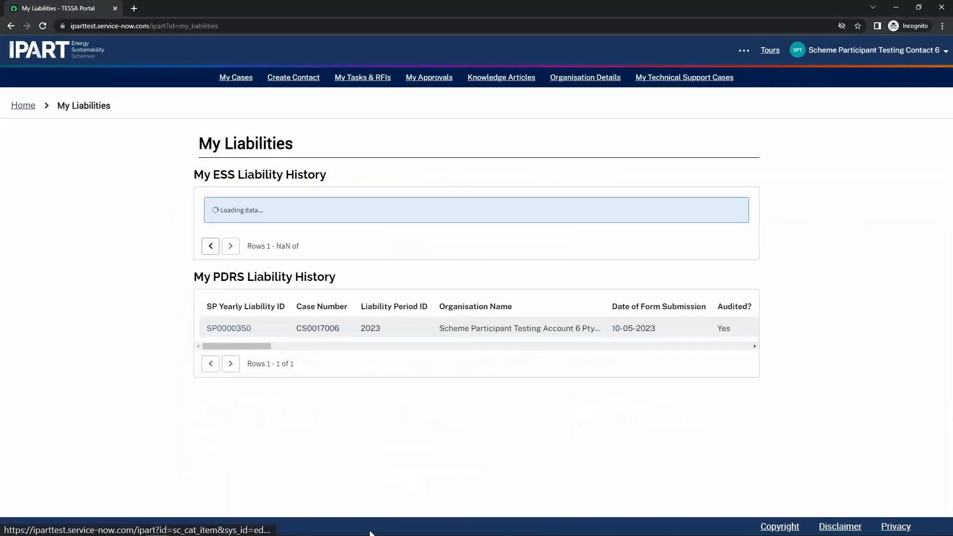
mouse_move(255, 383)
mouse_down()
mouse_move(287, 383)
mouse_move(243, 384)
mouse_up()
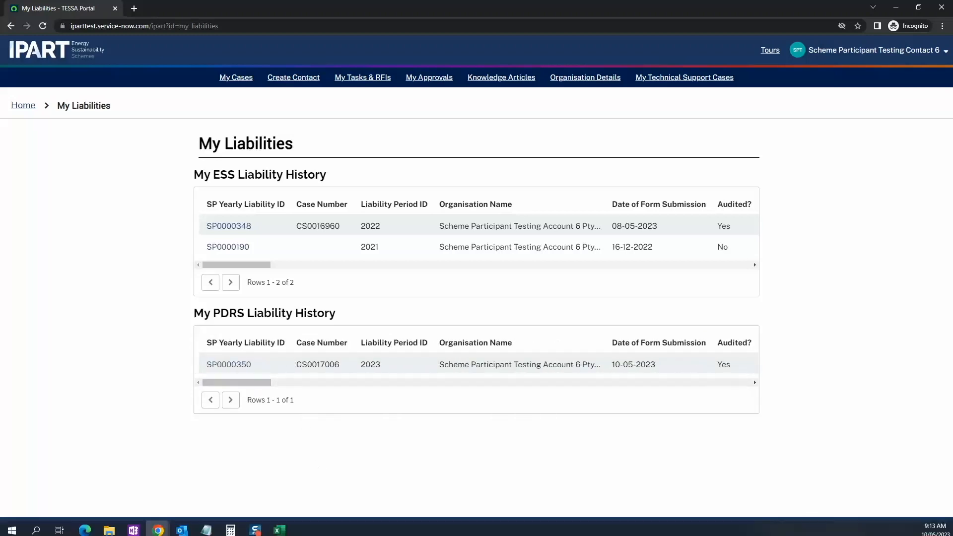
click(255, 527)
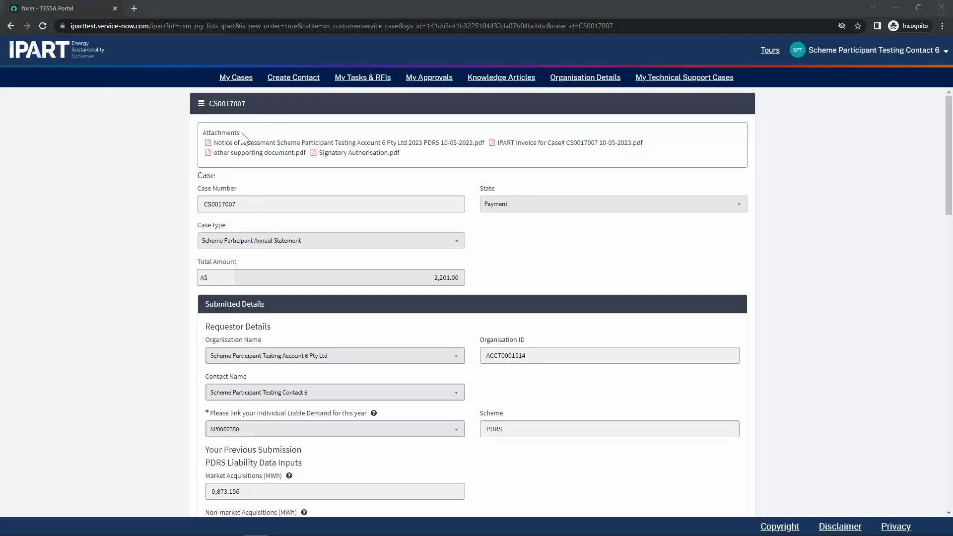
Download and view the CS0017007 IPART invoice ($2,201.00 due 29-05-2023), then close it.
click(549, 144)
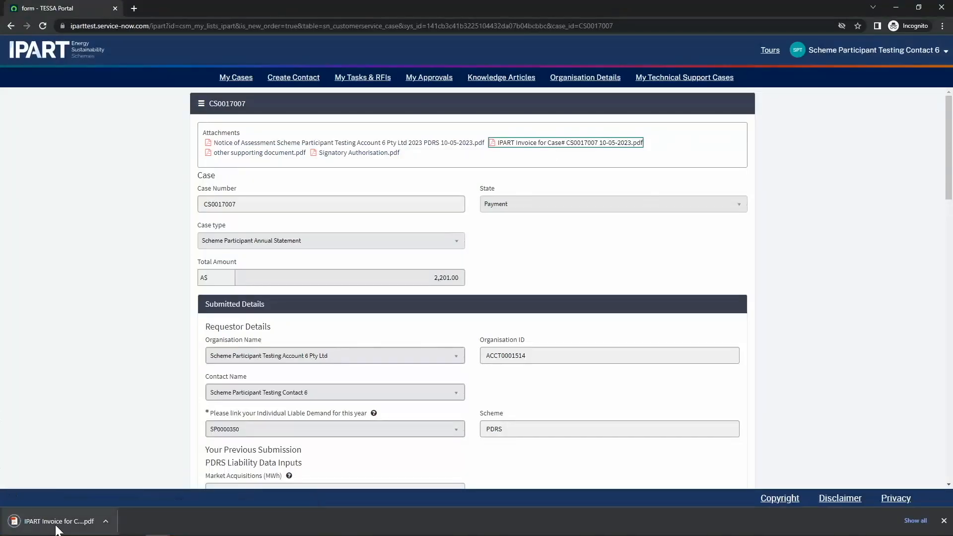
click(57, 521)
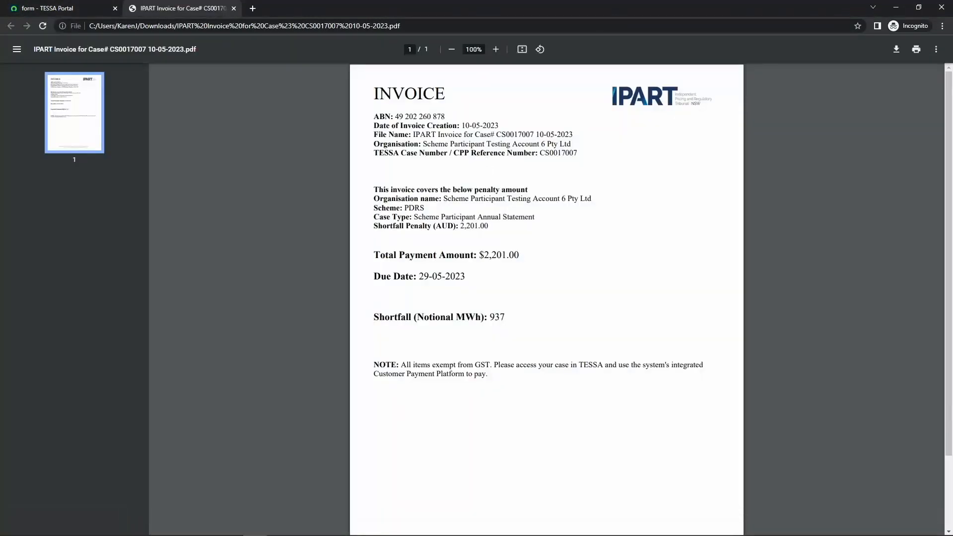
key(ctrl+w)
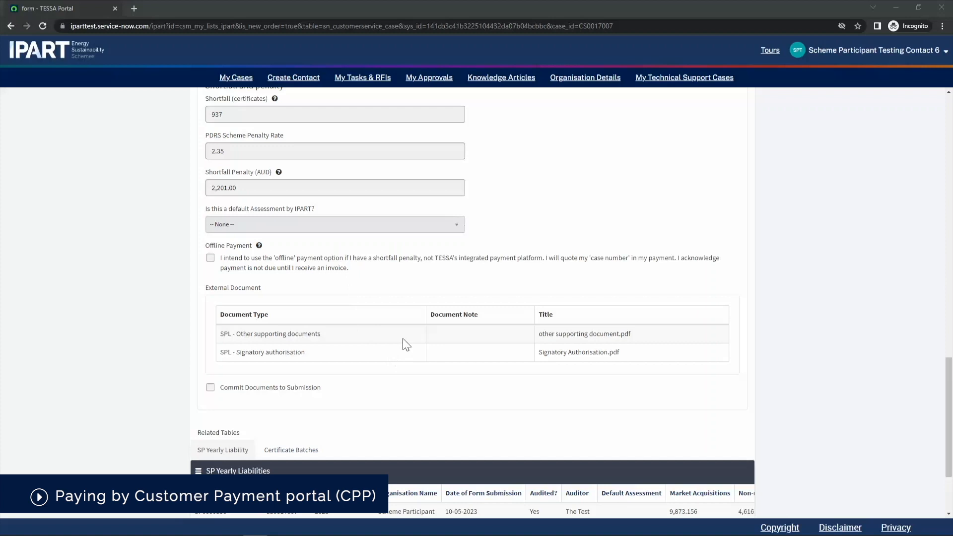
Proceed to pay the $2,201.00 shortfall penalty from the case form.
scroll(562, 380, down, 3)
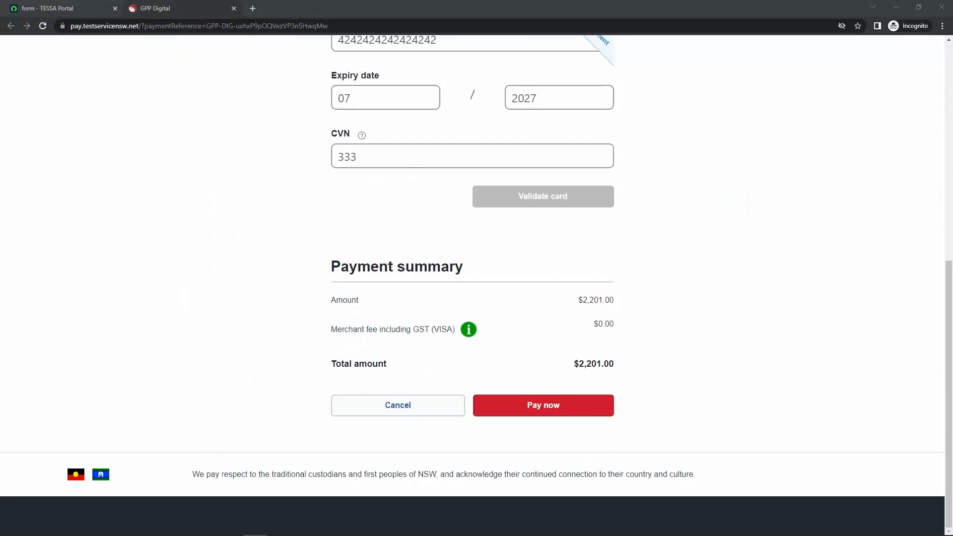
click(544, 405)
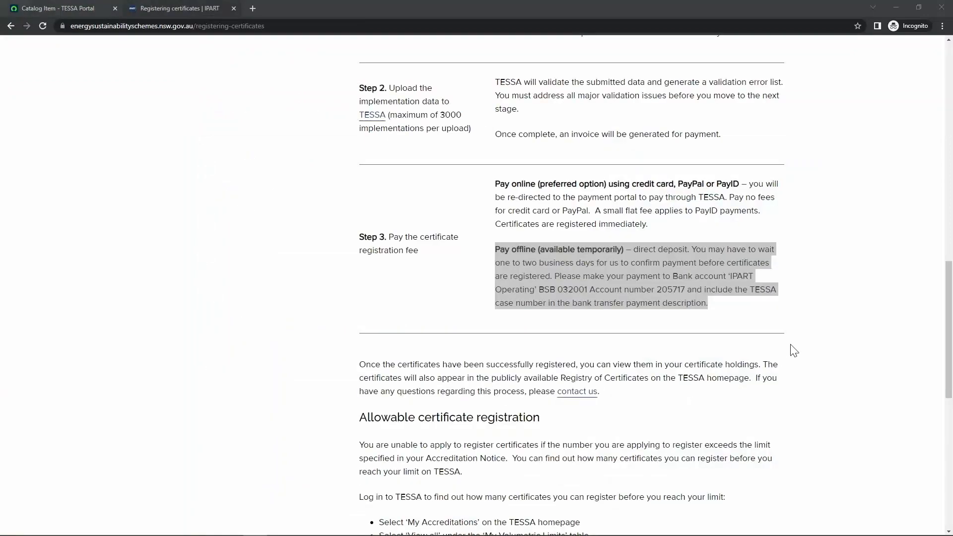
Review the Registering certificates page's Step 3 fee payment options, online or direct deposit.
scroll(791, 346, up, 15)
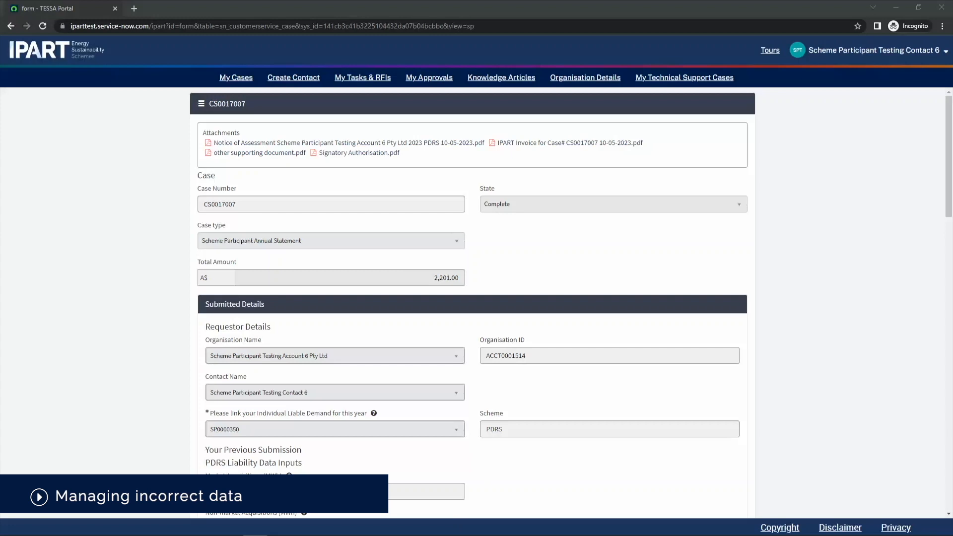
Check My Technical Support Cases, then go to the public Correspondence form.
click(705, 79)
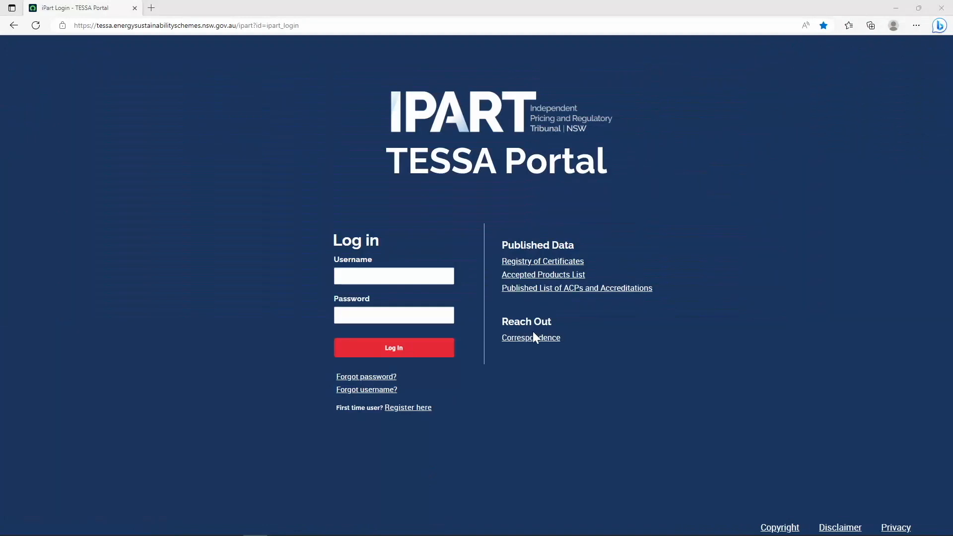
click(534, 337)
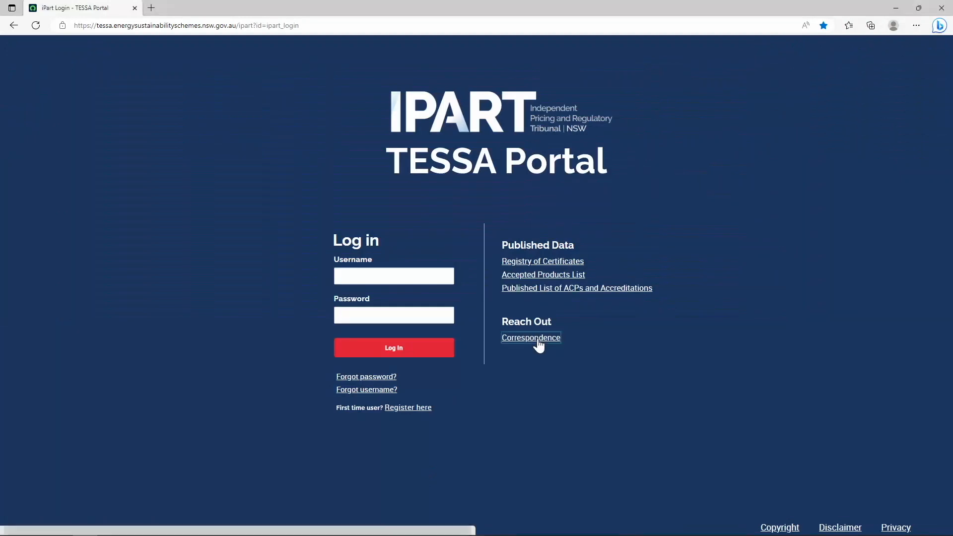